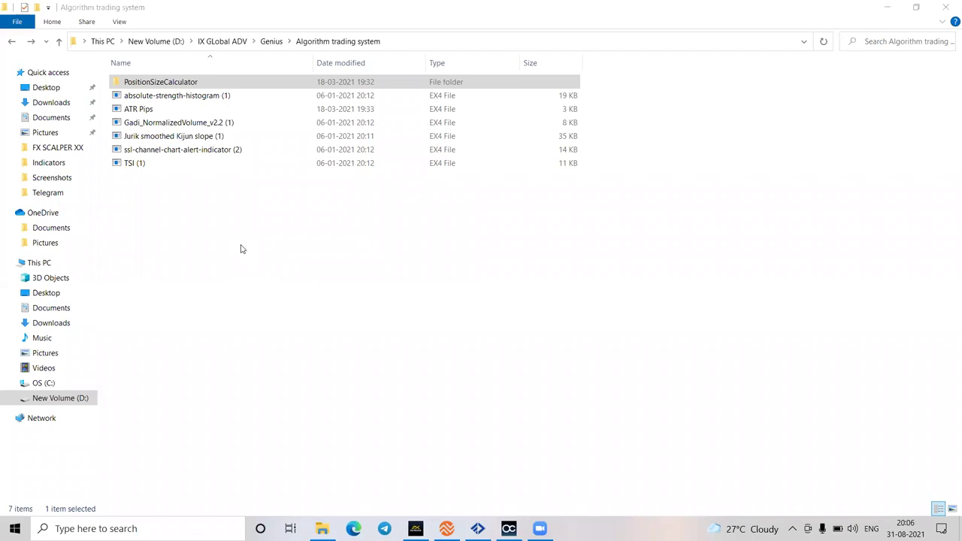
Look inside the PositionSizeCalculator folder and return to the Algorithm trading system folder.
click(155, 181)
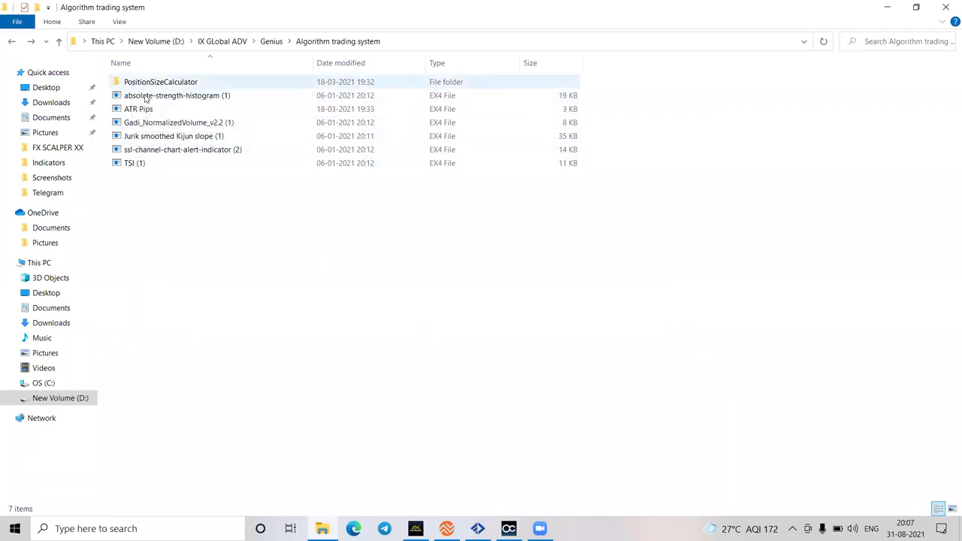
double_click(170, 84)
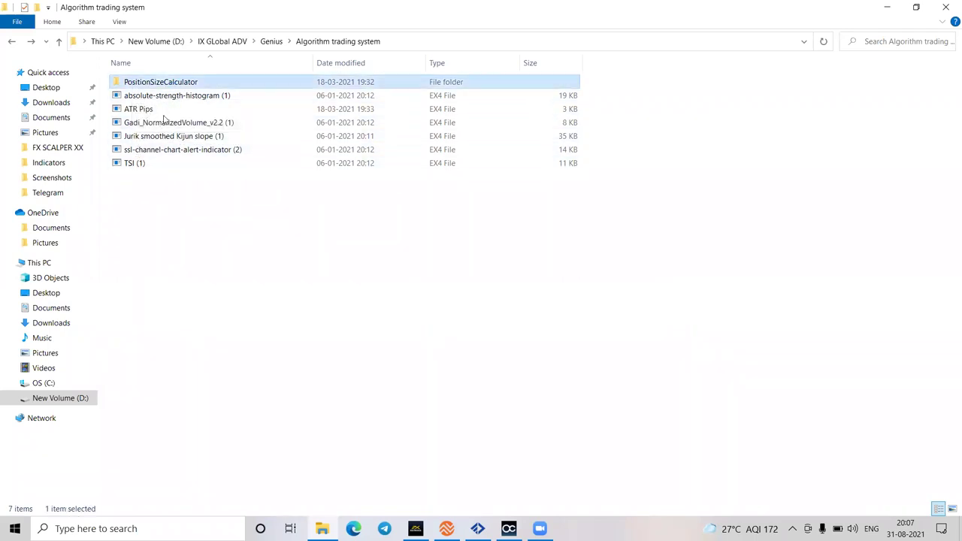
click(11, 41)
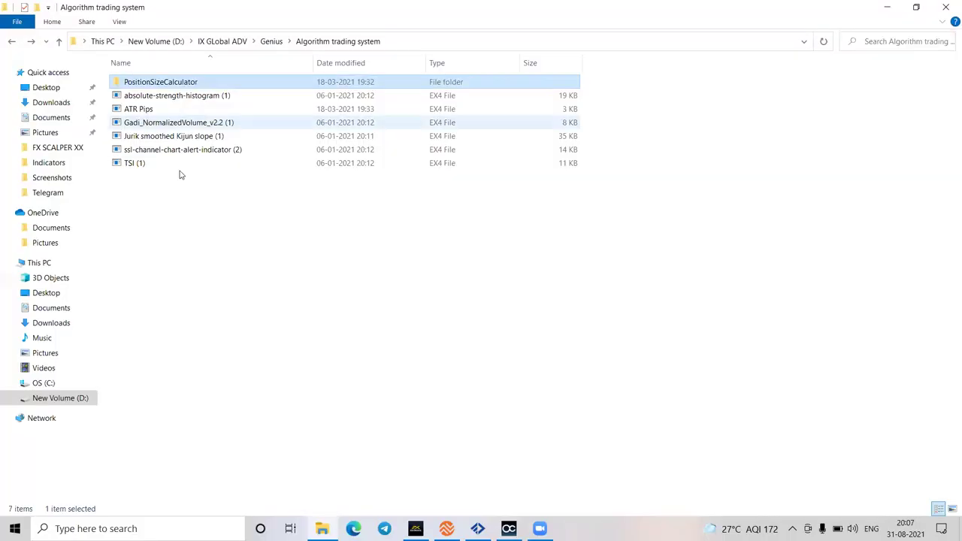
Copy the six EX4 indicator files from the Algorithm trading system folder and switch to the MetaTrader 4 terminal.
click(593, 163)
drag(603, 203, 118, 95)
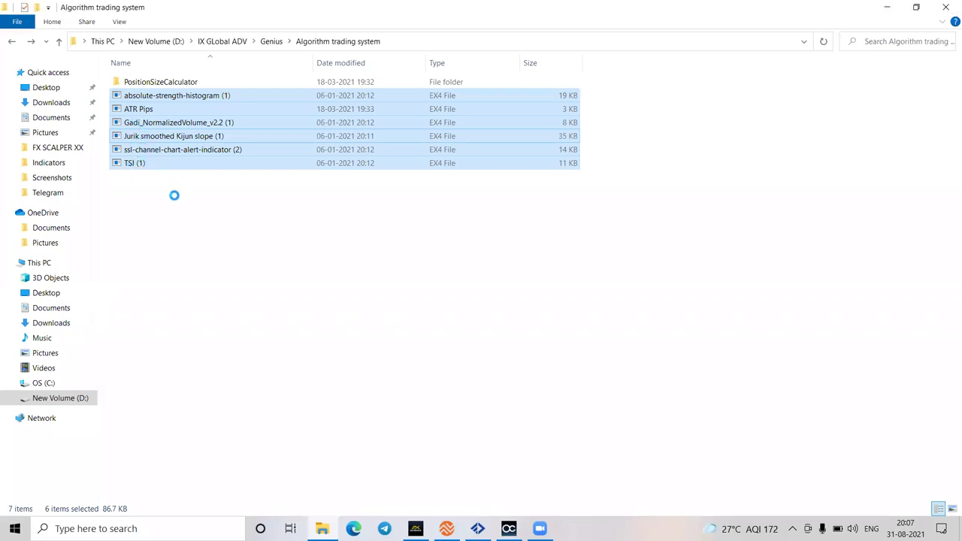
right_click(172, 142)
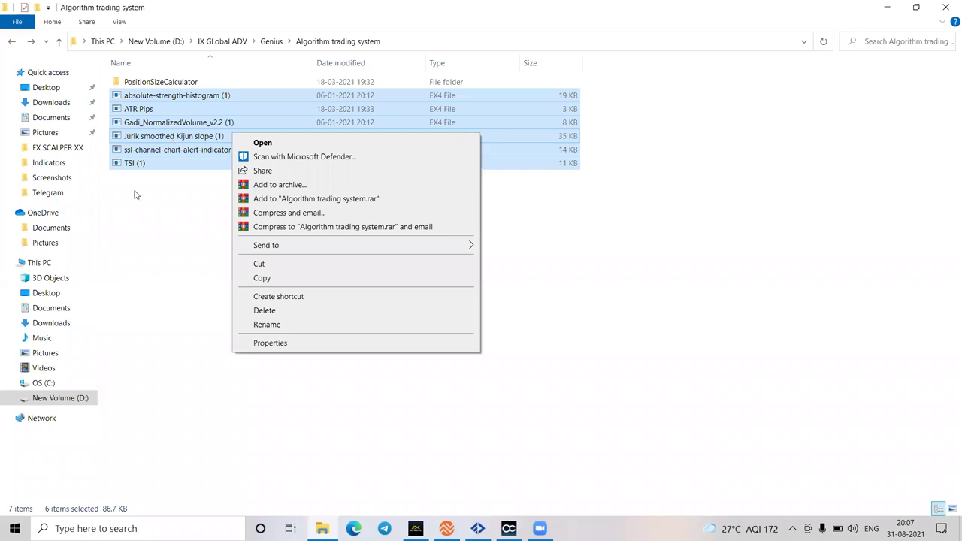
click(898, 8)
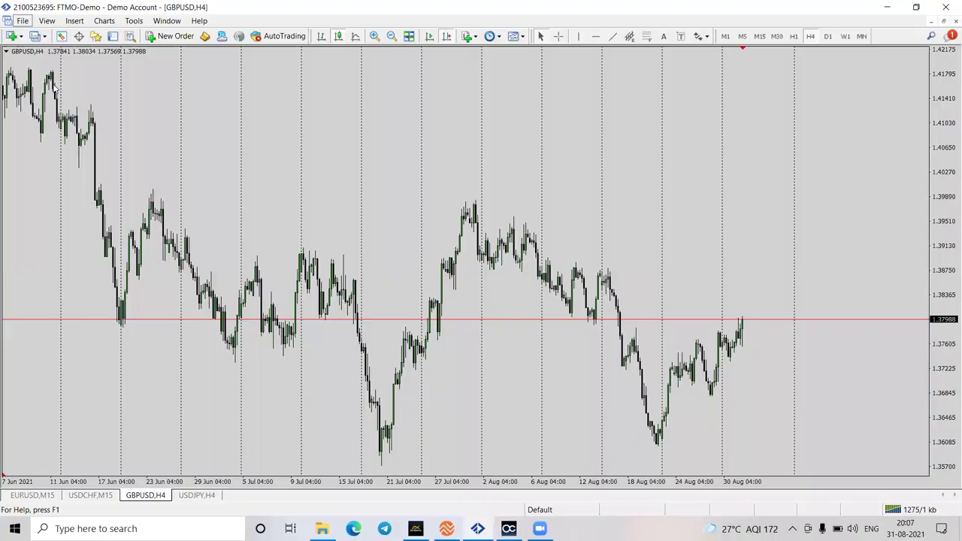
key(alt+f)
click(54, 137)
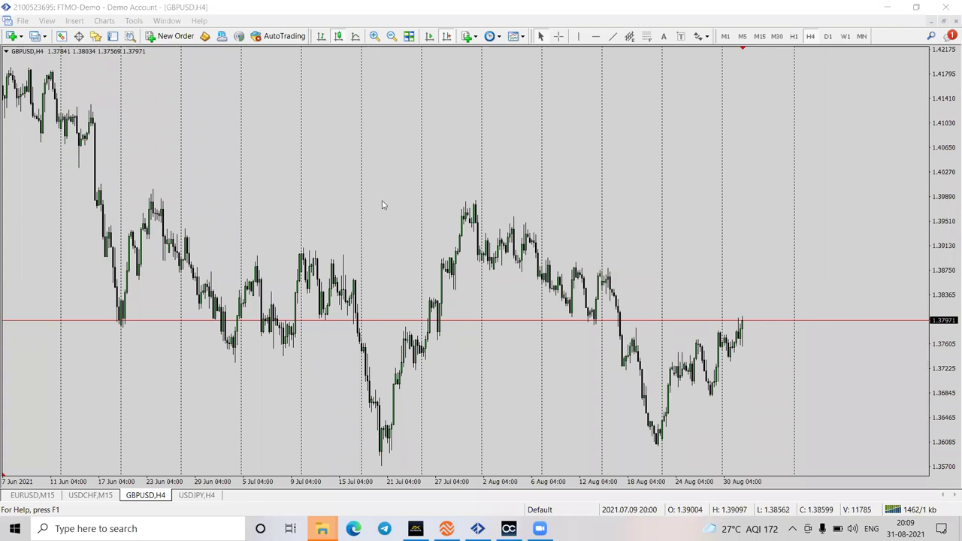
click(705, 386)
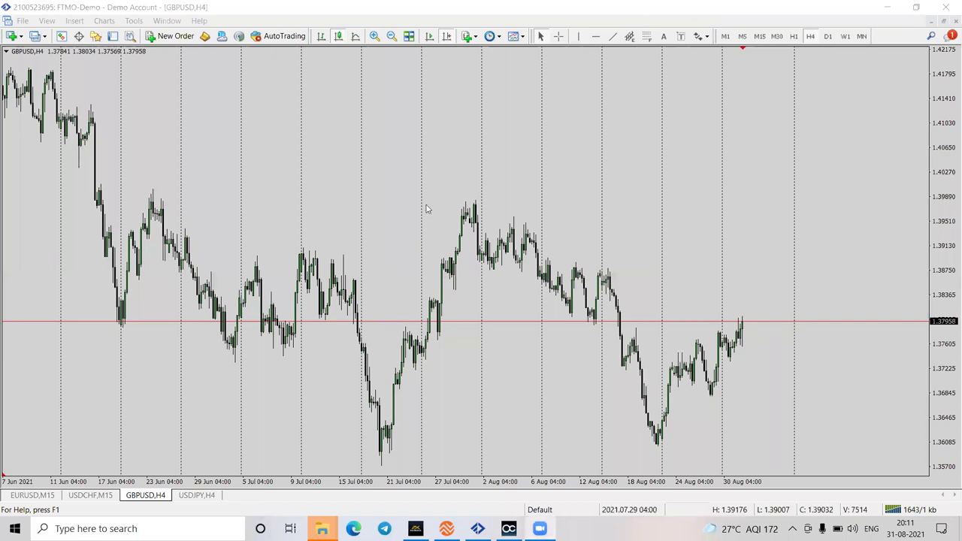
drag(445, 437, 451, 437)
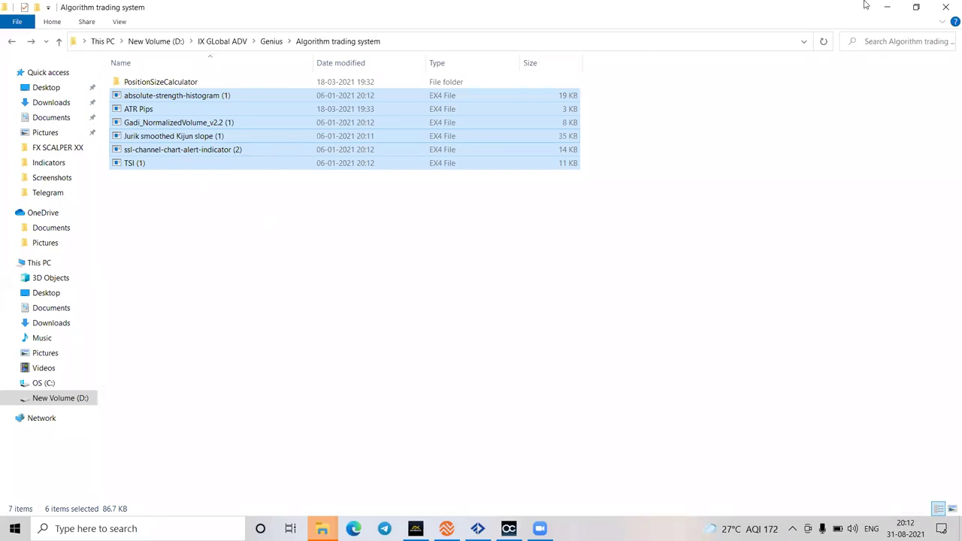
click(889, 8)
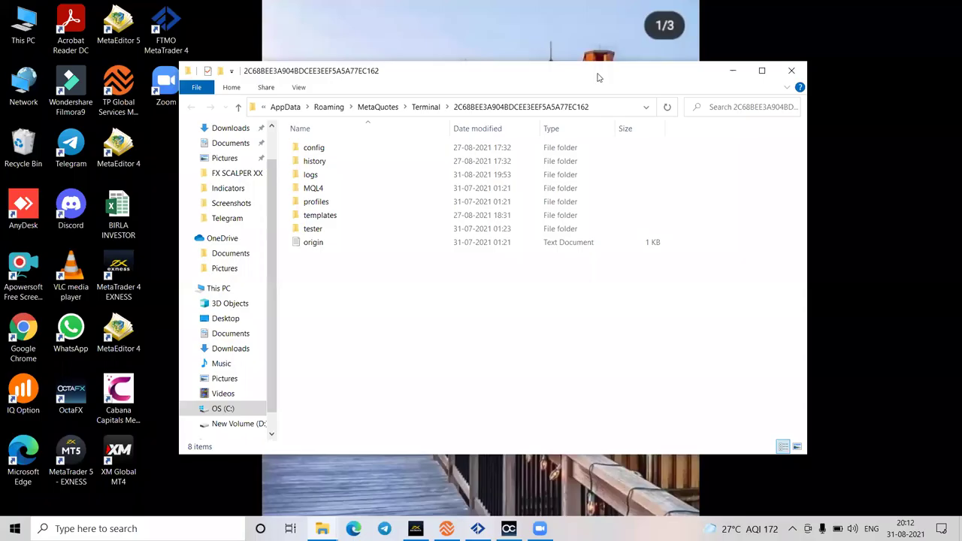
drag(497, 62, 351, 44)
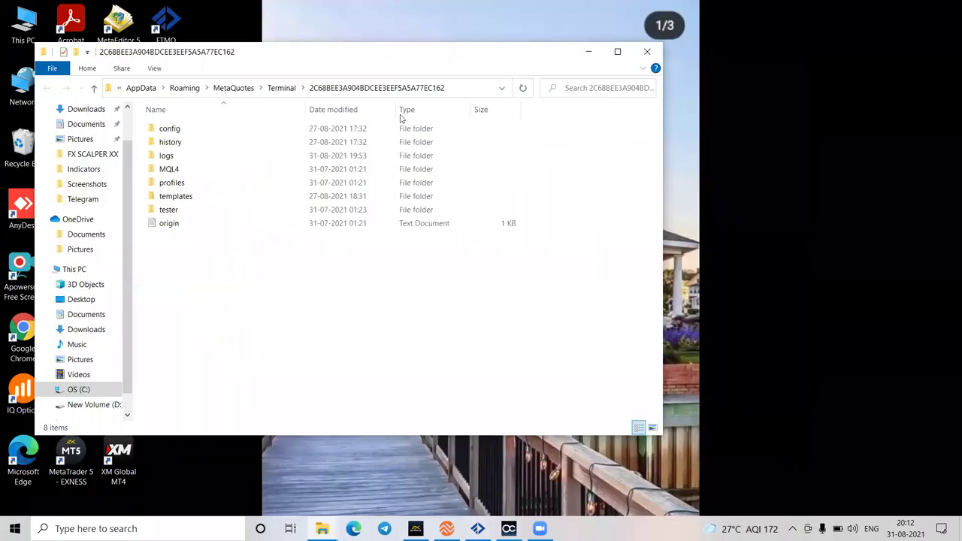
click(648, 51)
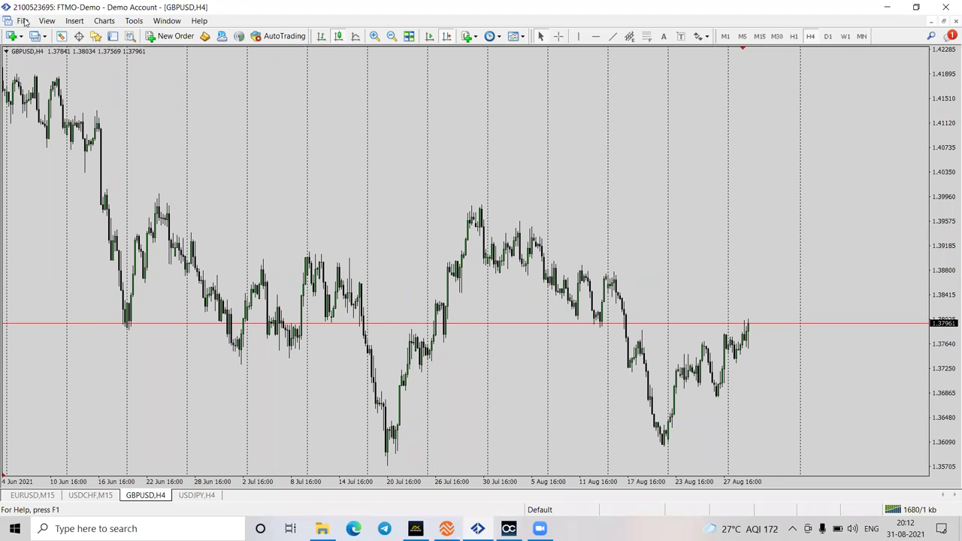
Open the terminal's data folder and paste the copied indicator files into its MQL4 > Indicators folder.
click(23, 21)
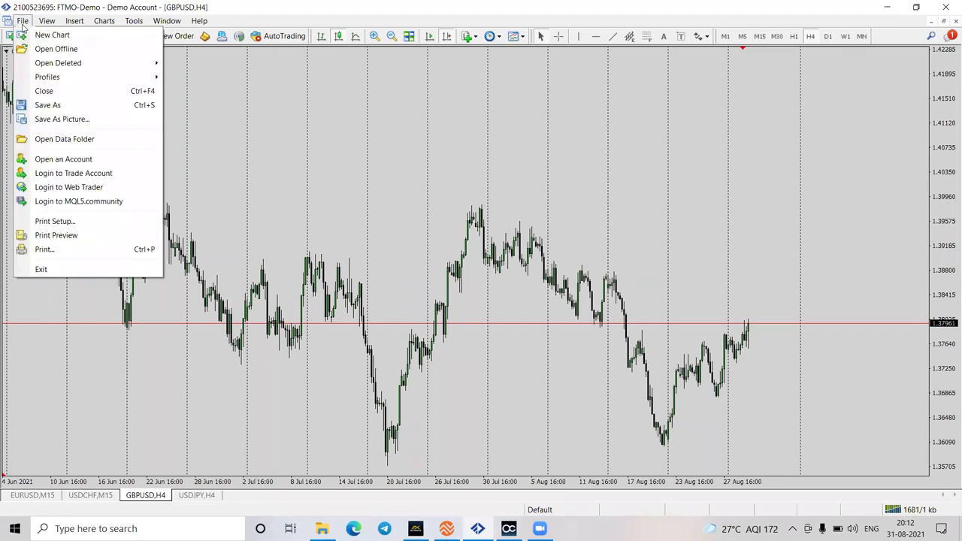
click(52, 141)
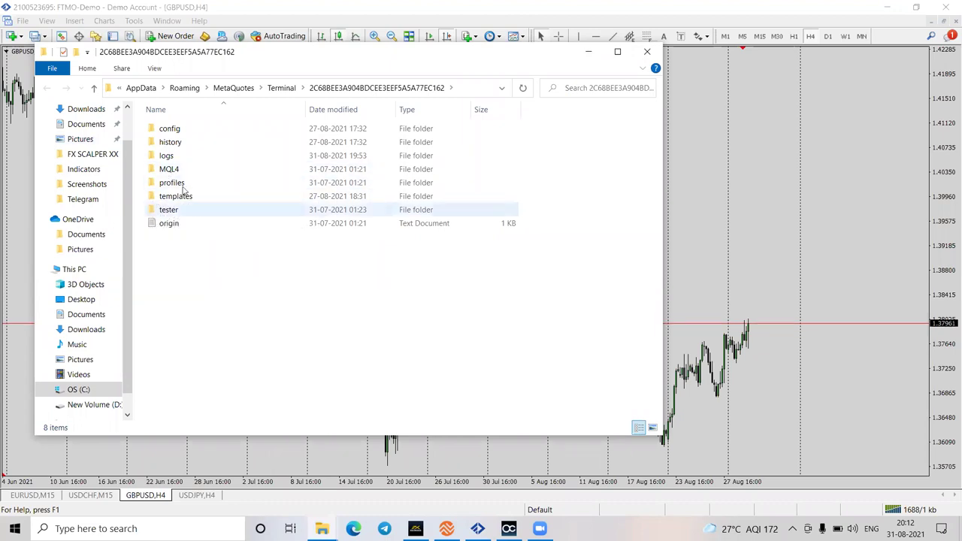
click(180, 175)
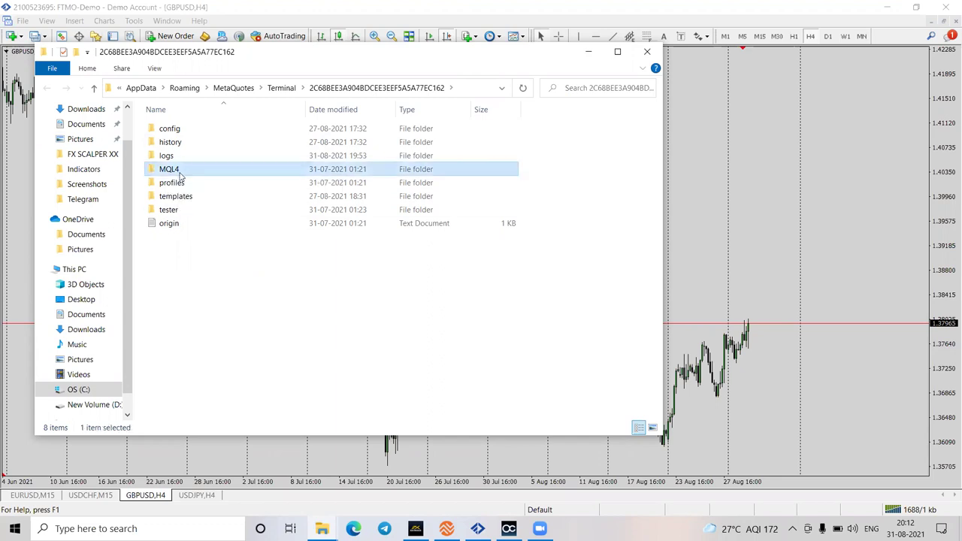
double_click(180, 175)
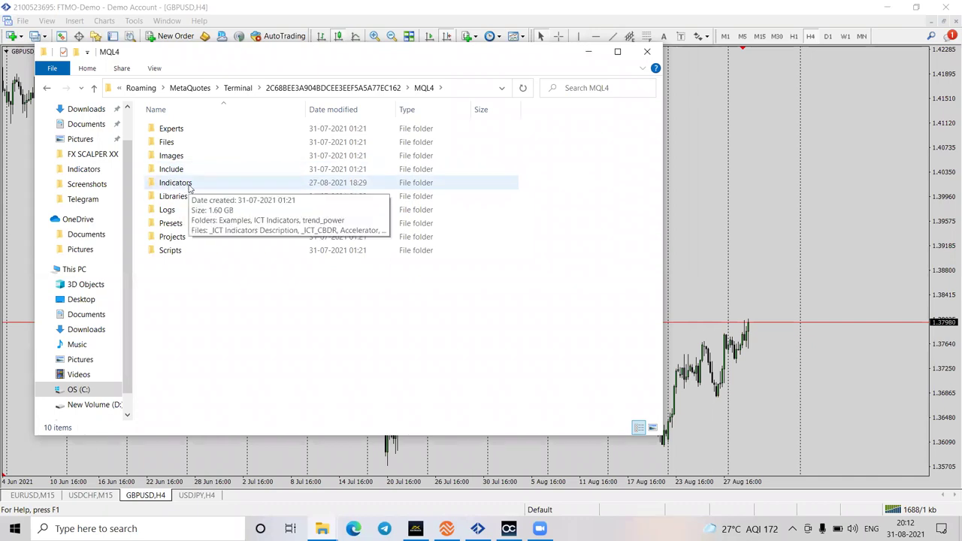
double_click(189, 187)
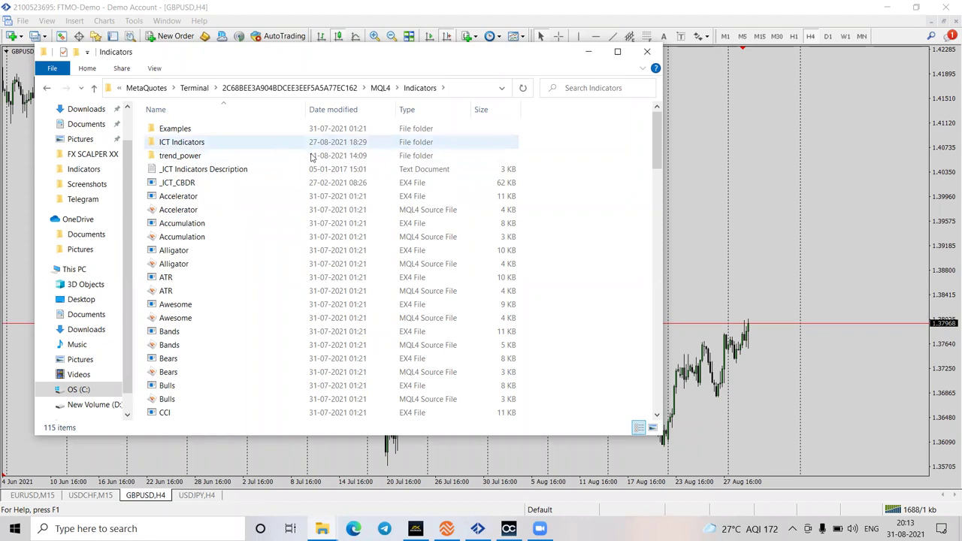
right_click(281, 150)
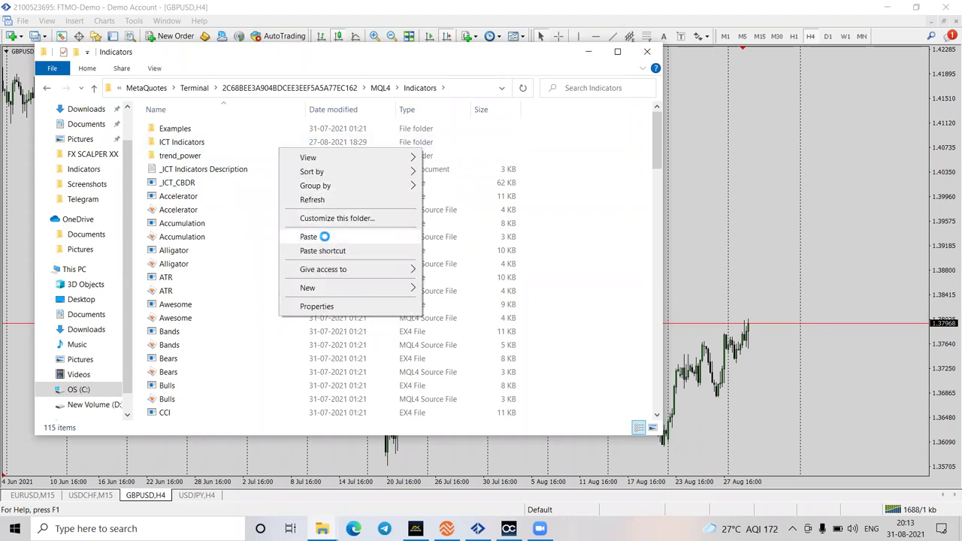
click(324, 238)
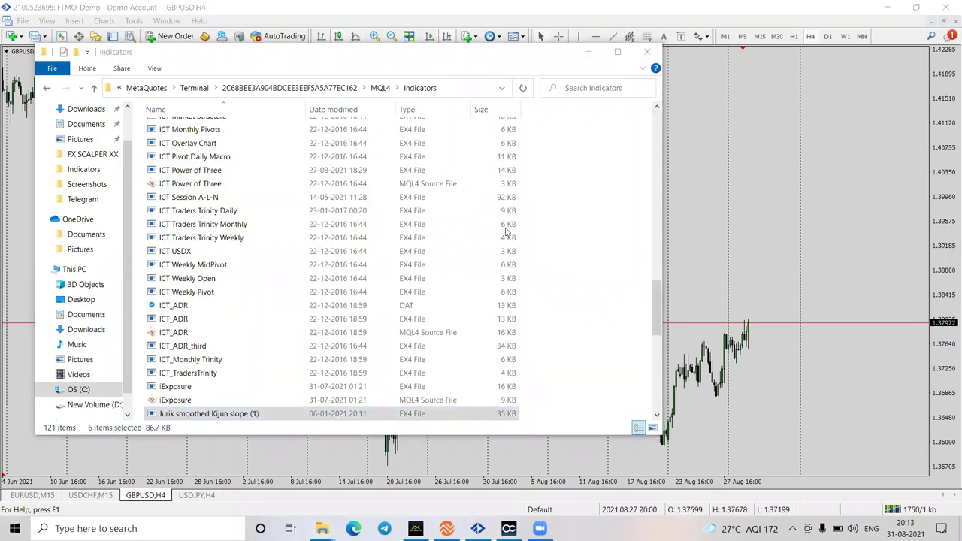
Check the Indicators folder for the pasted files, then close the data folder window.
scroll(354, 255, down, 10)
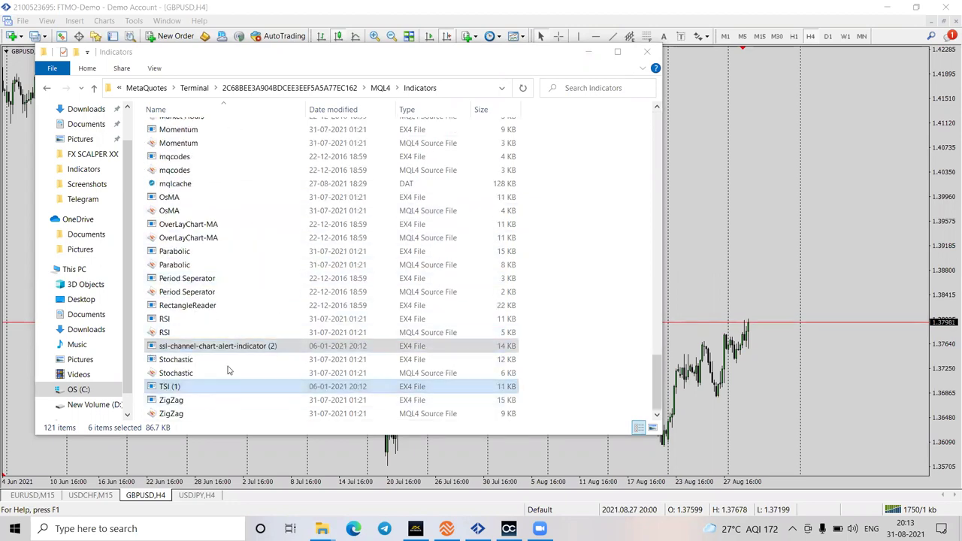
scroll(242, 354, up, 7)
scroll(242, 354, up, 15)
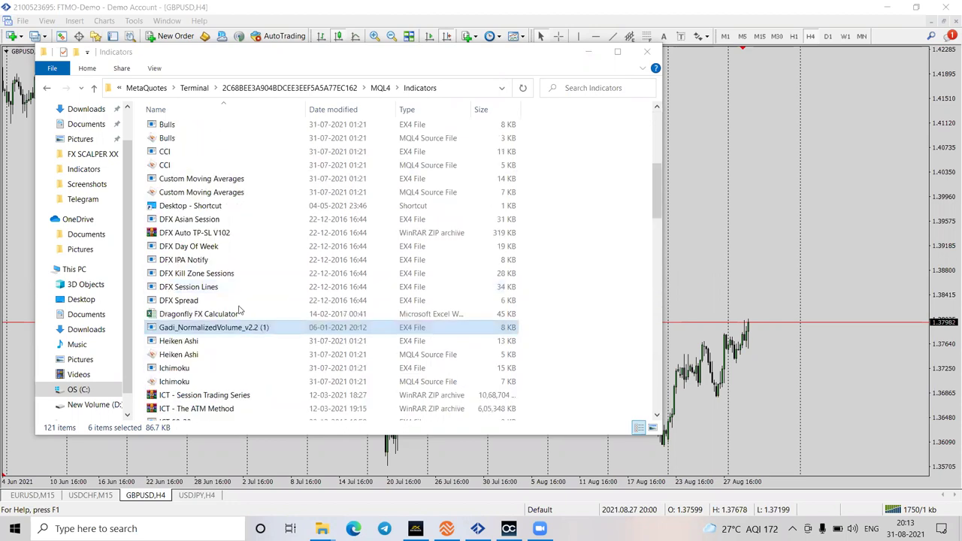
scroll(237, 308, up, 7)
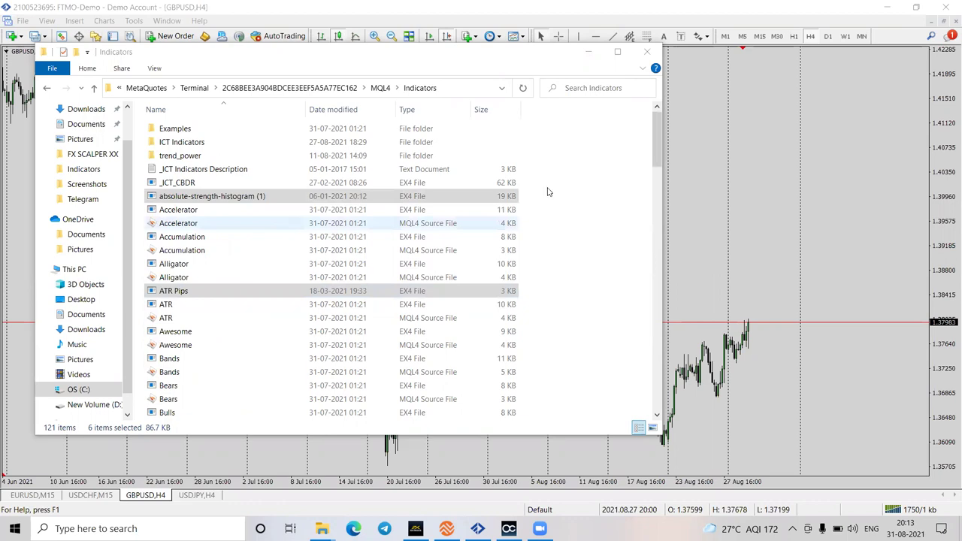
click(47, 89)
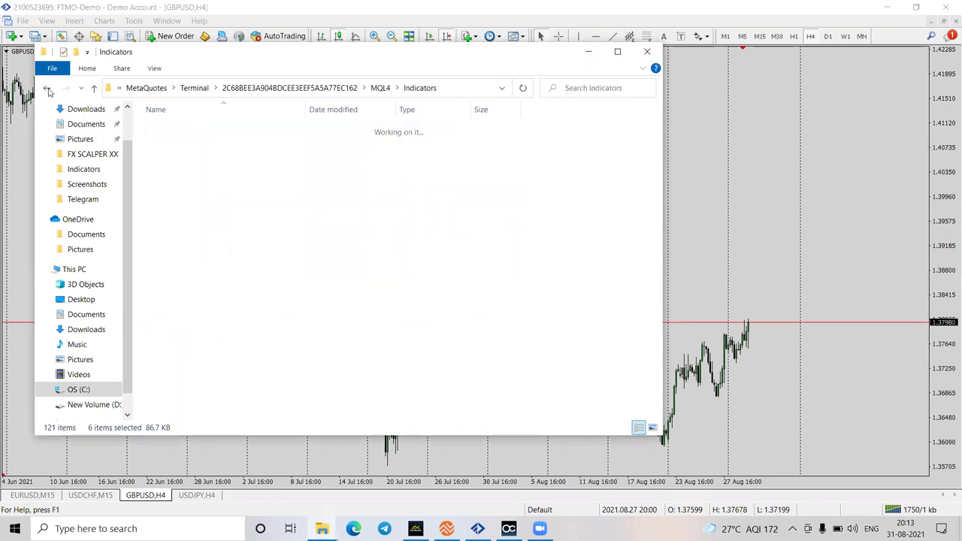
key(alt+Left)
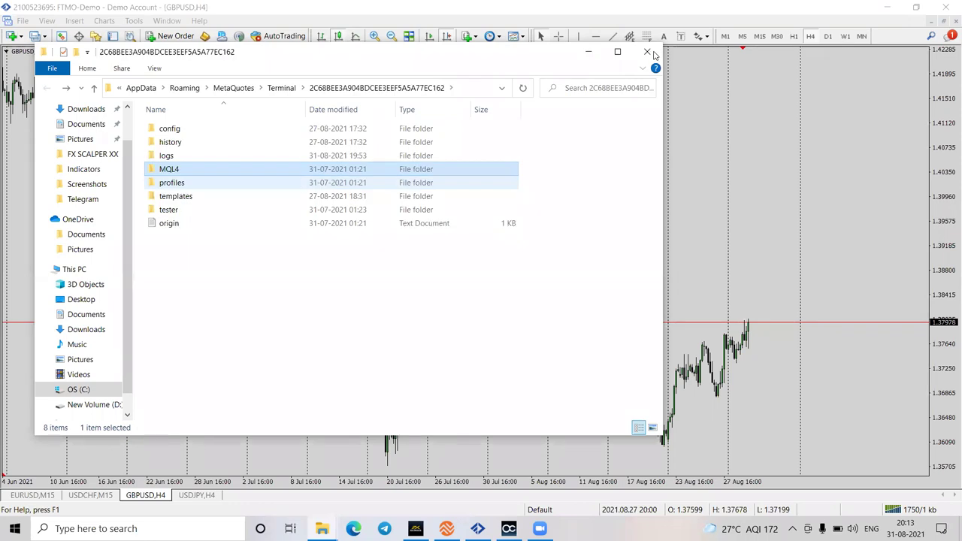
click(648, 52)
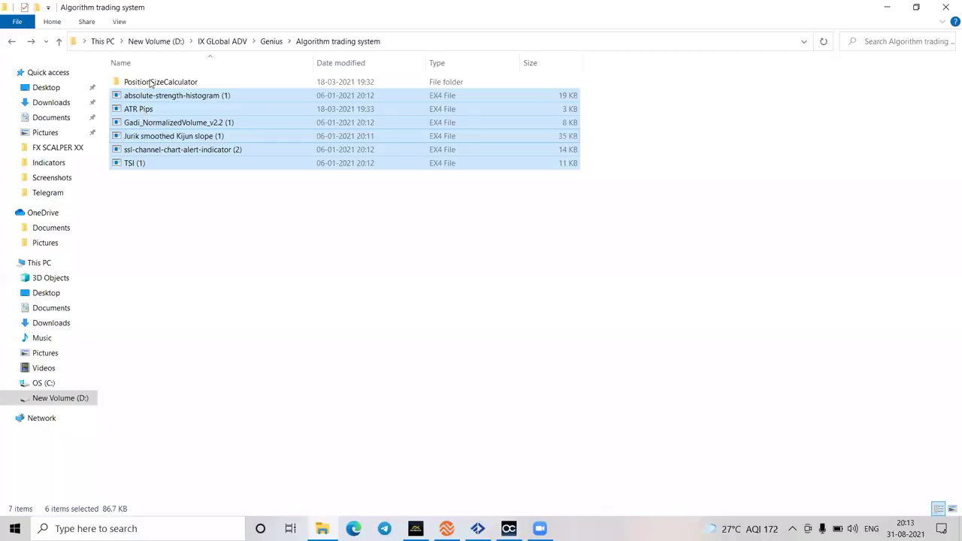
View the files in the PositionSizeCalculator folder and go back up to the Algorithm trading system folder.
double_click(150, 82)
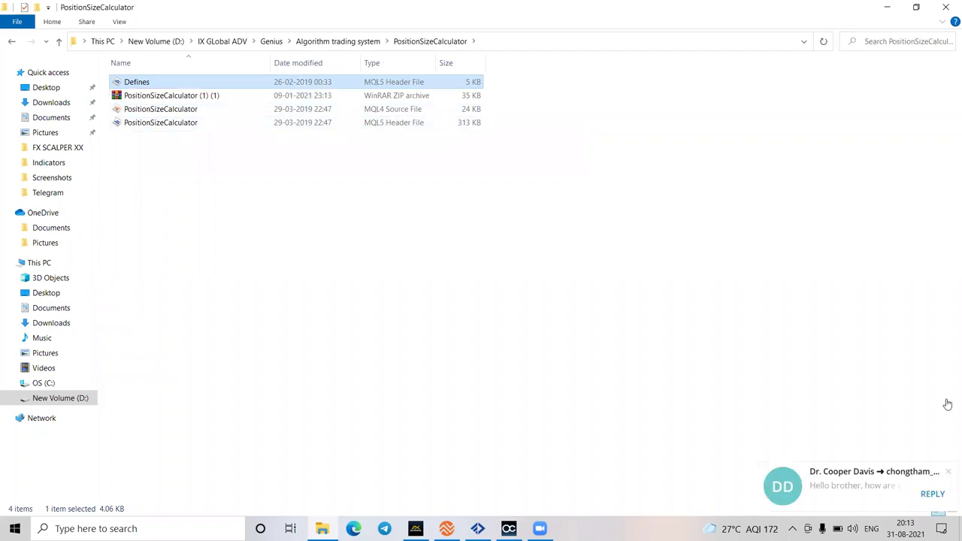
mouse_move(927, 397)
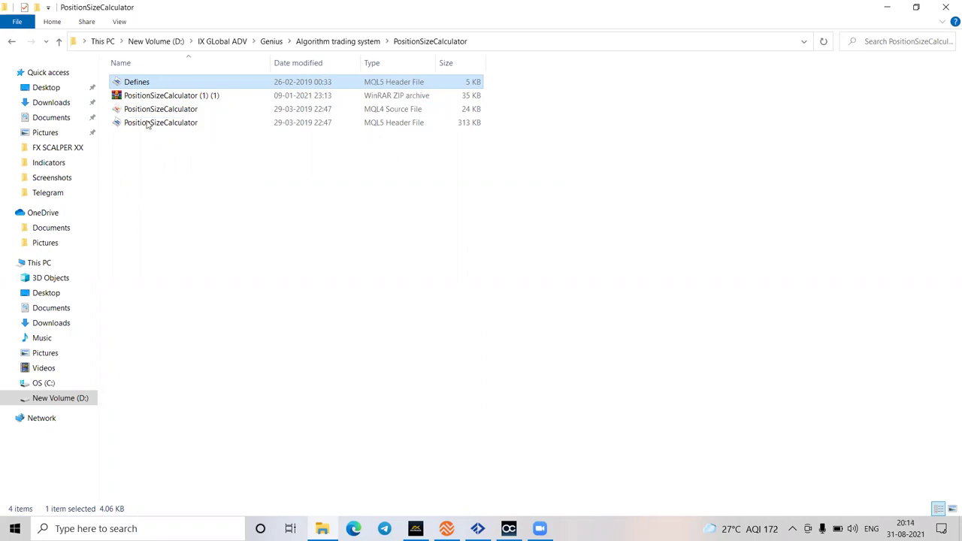
key(alt+Up)
right_click(185, 81)
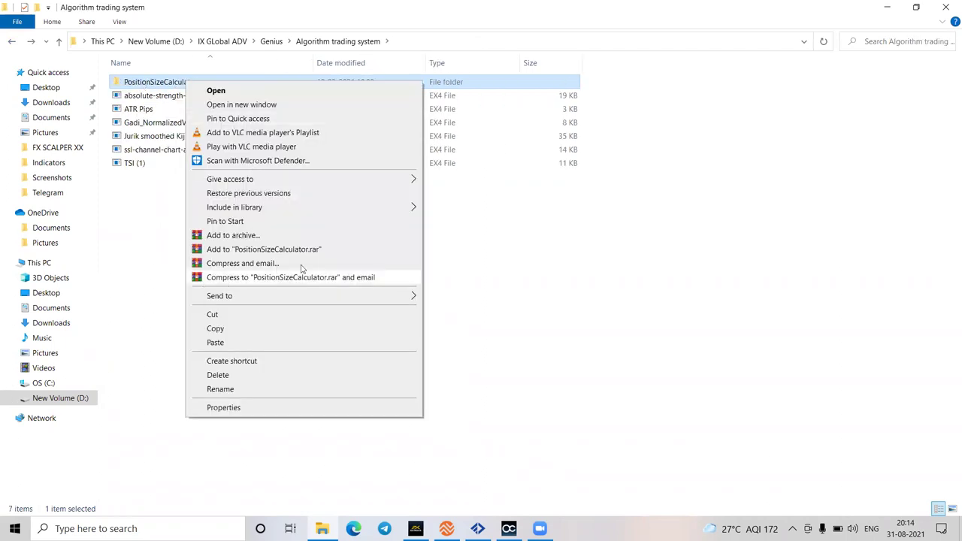
click(190, 106)
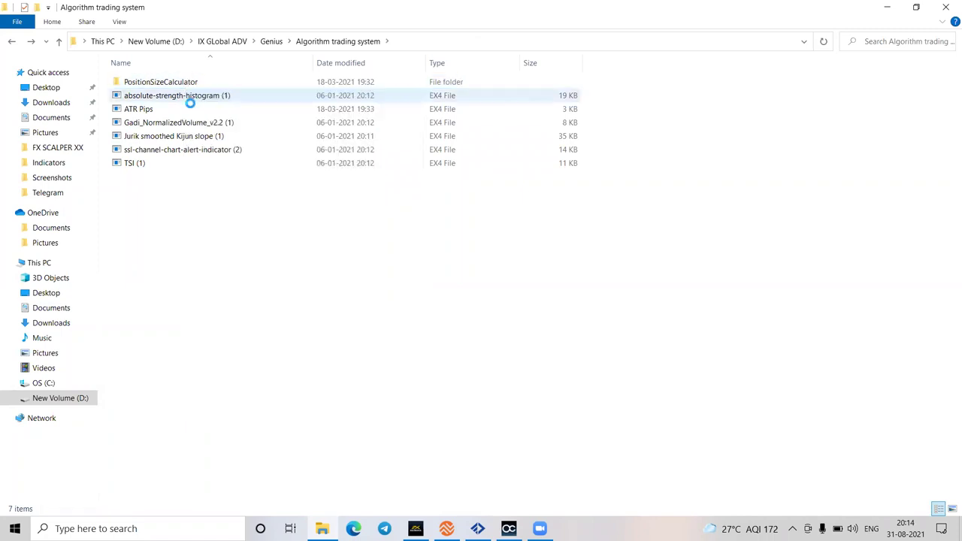
click(242, 112)
right_click(243, 113)
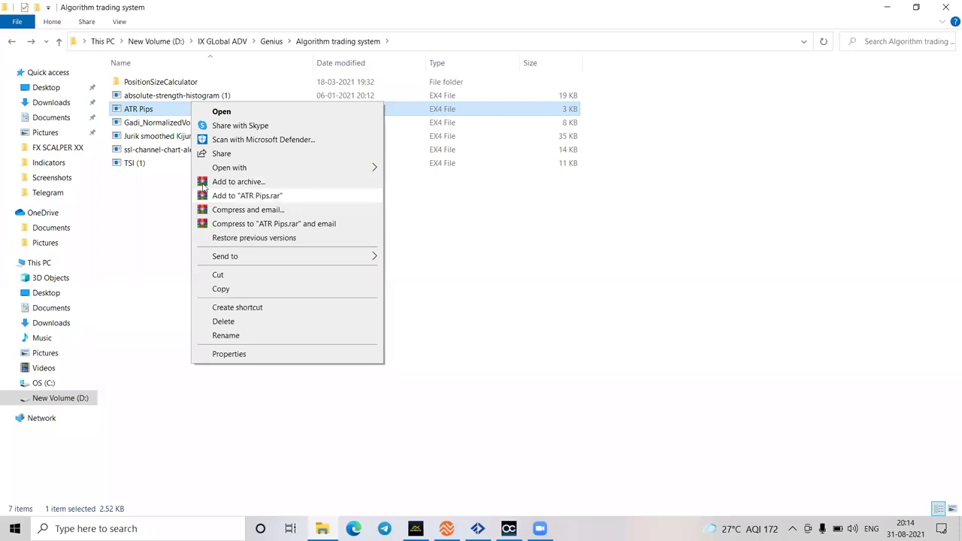
click(161, 88)
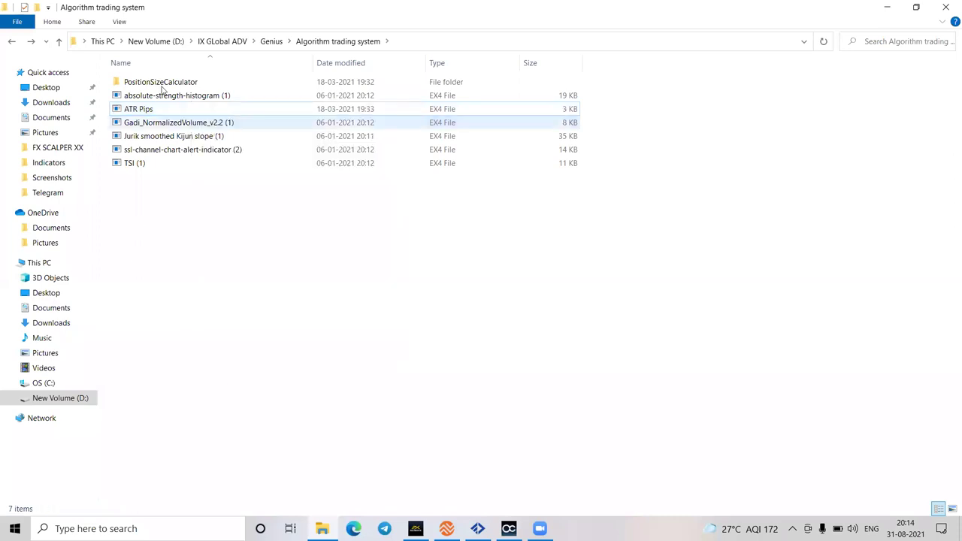
Open the PositionSizeCalculator folder, check the available actions for Defines and the ZIP archive, and return to the Algorithm trading system folder.
click(173, 82)
click(173, 81)
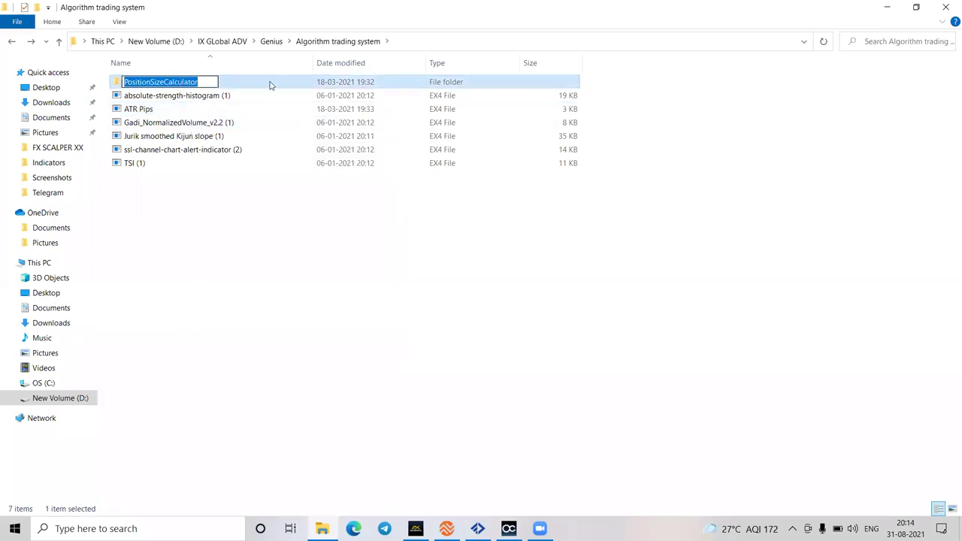
key(Return)
key(Return)
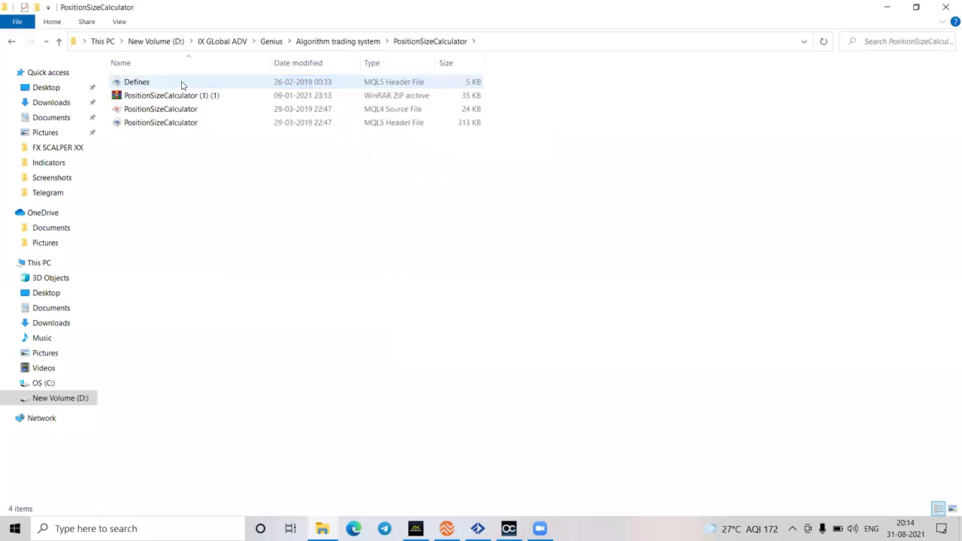
right_click(183, 132)
click(155, 119)
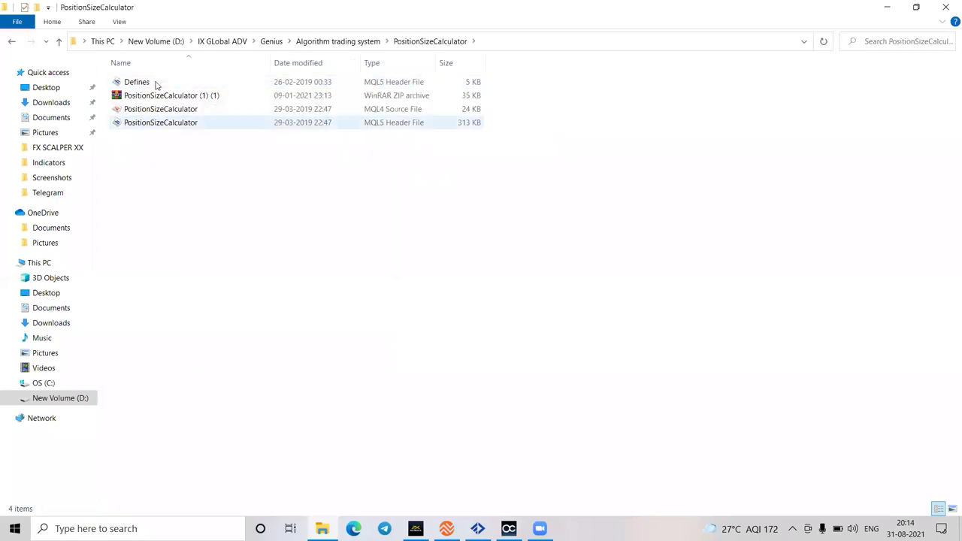
click(157, 83)
right_click(157, 83)
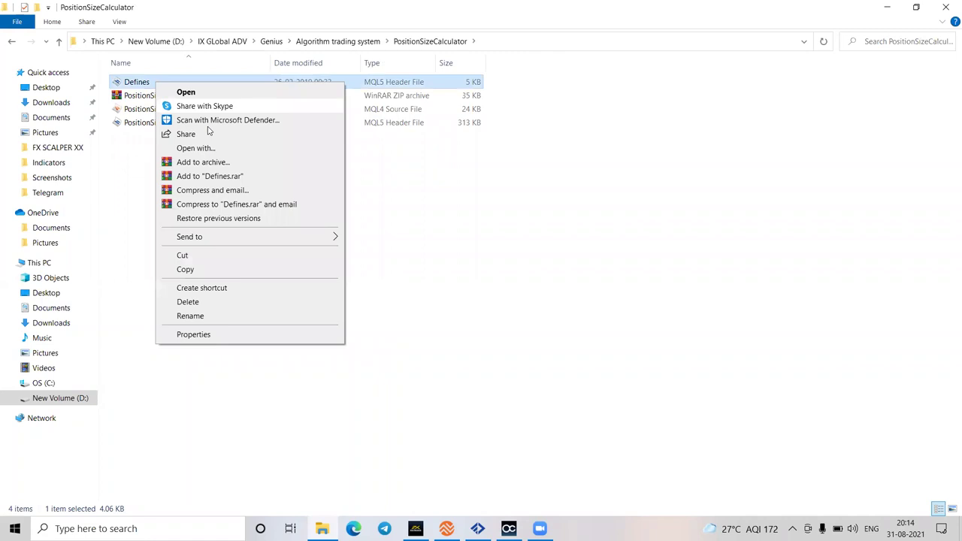
click(159, 97)
key(shift+F10)
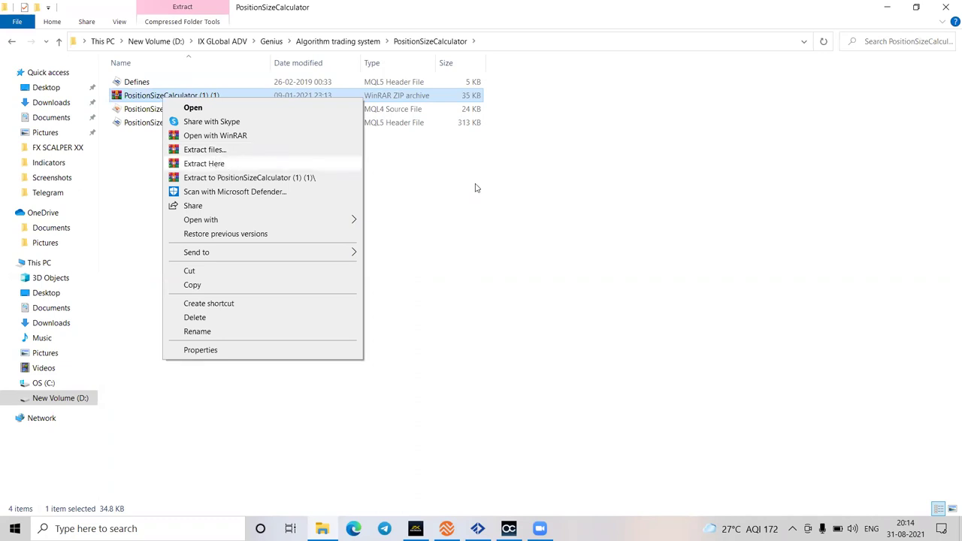
click(424, 172)
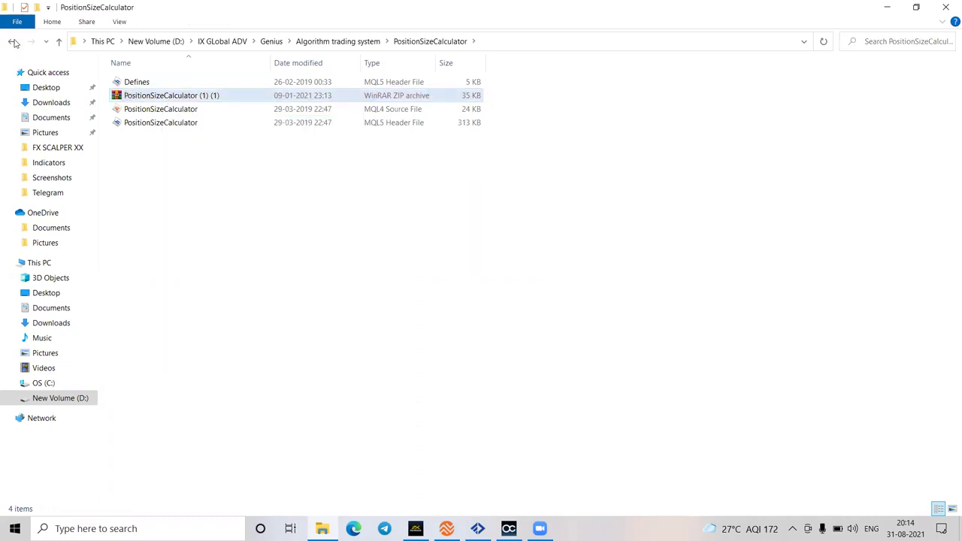
key(alt+Up)
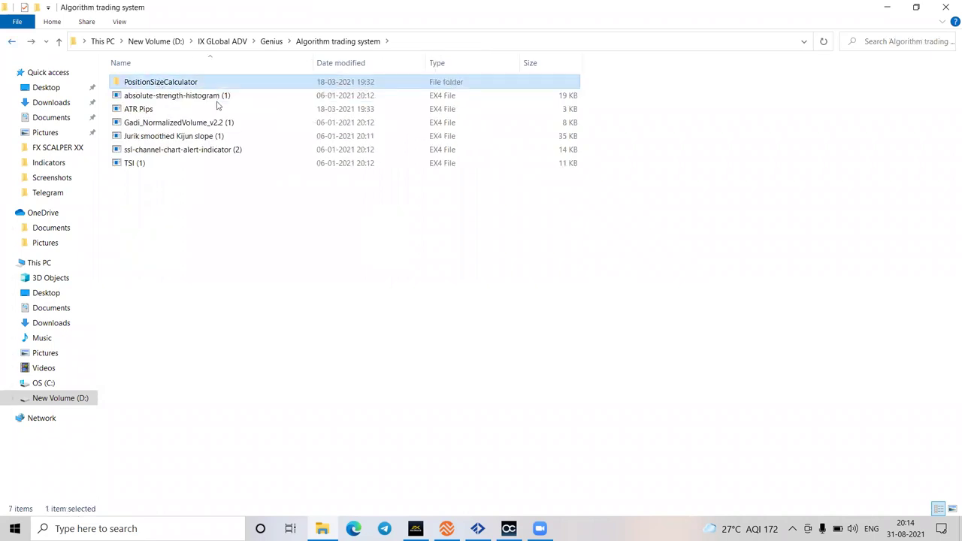
right_click(158, 85)
click(170, 89)
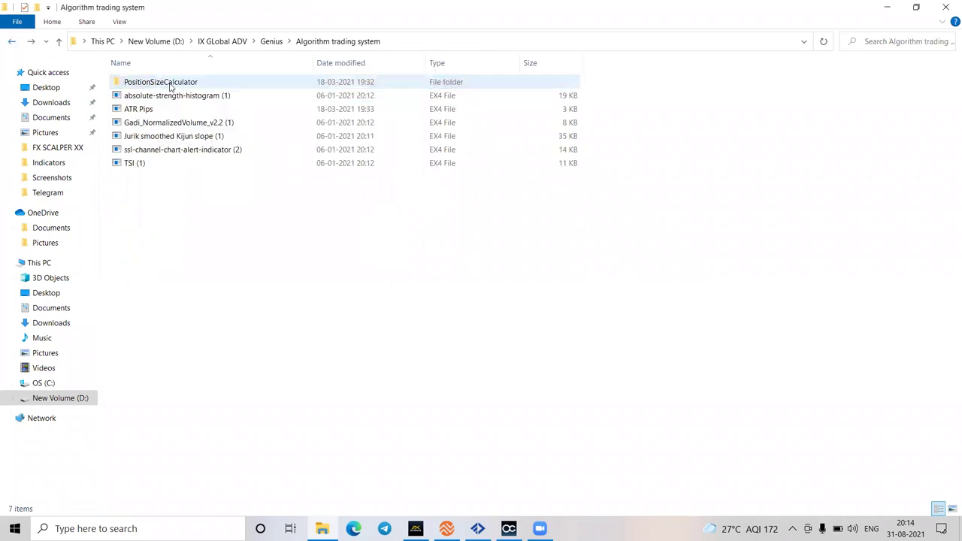
key(shift+F10)
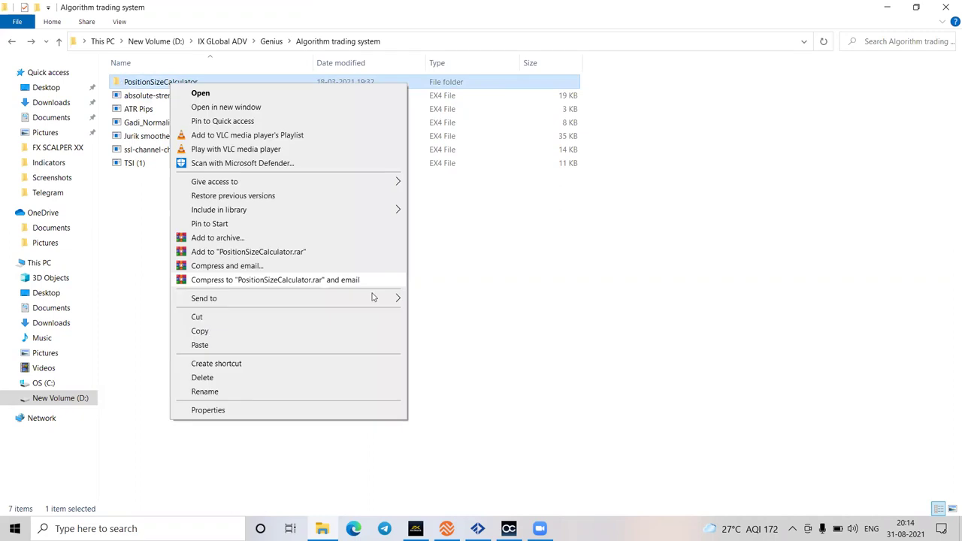
key(Escape)
key(ctrl+space)
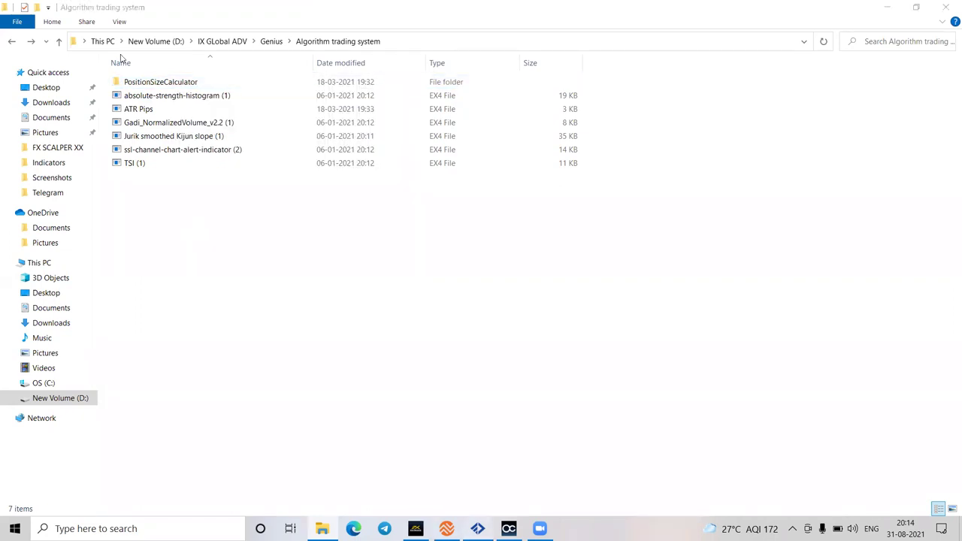
Switch to the MetaTrader 4 terminal and open the MQL4 > Indicators folder inside its data folder.
key(alt+Tab)
click(22, 21)
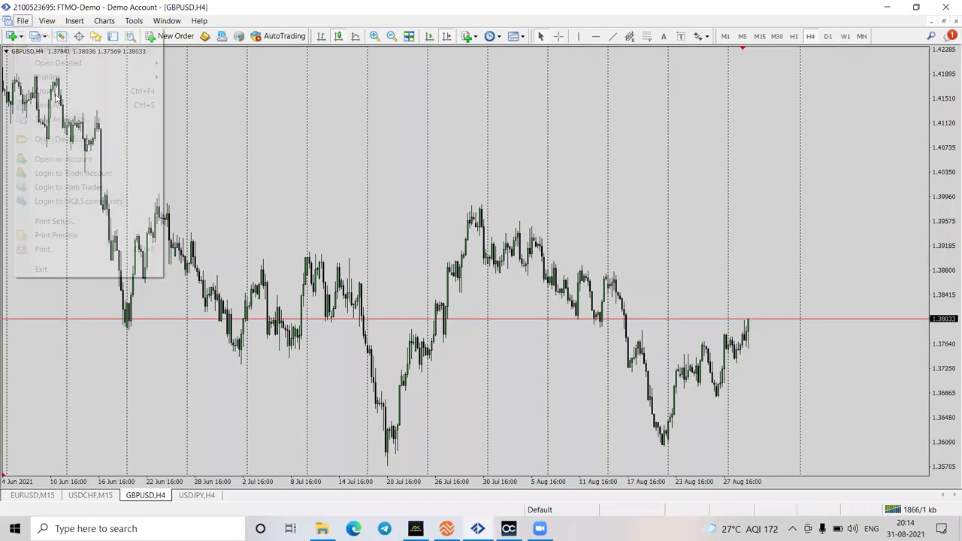
click(60, 140)
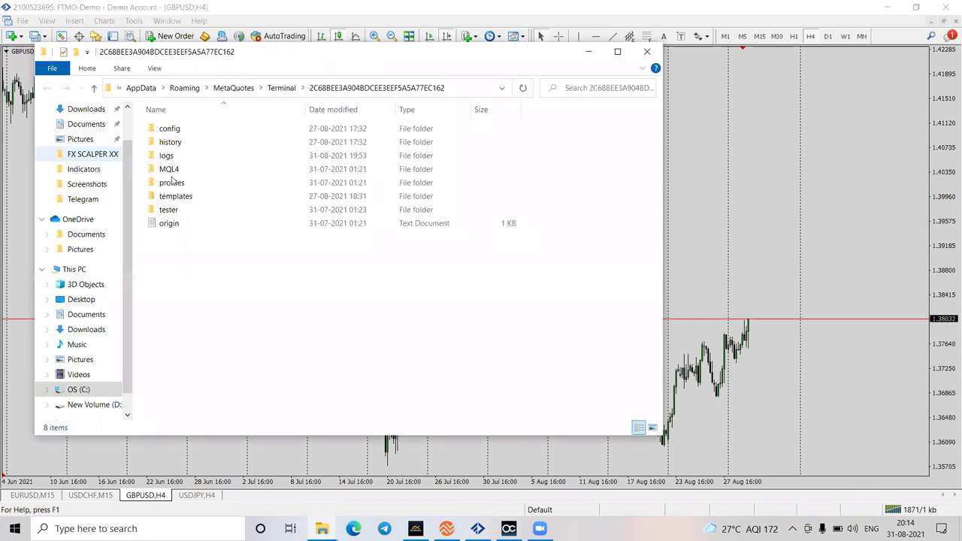
double_click(170, 169)
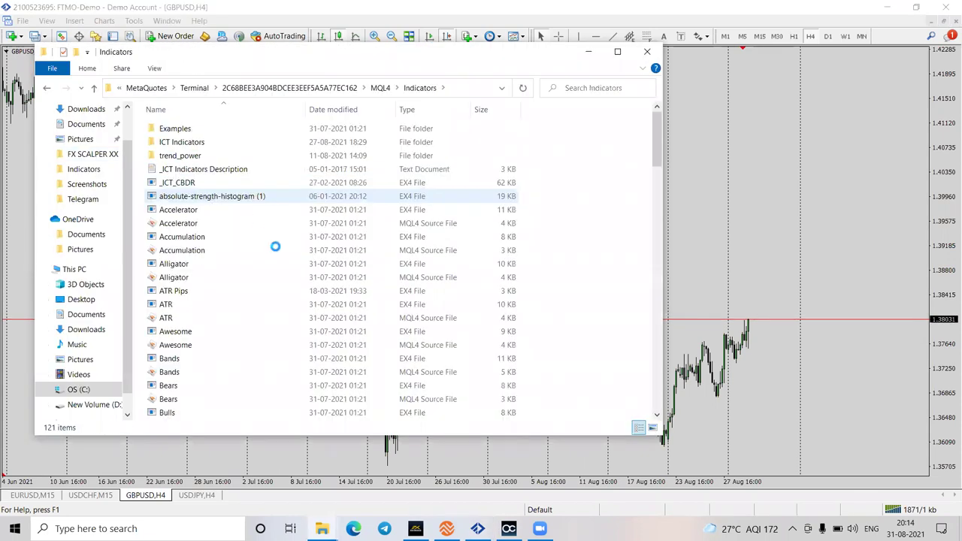
key(a)
key(shift+F10)
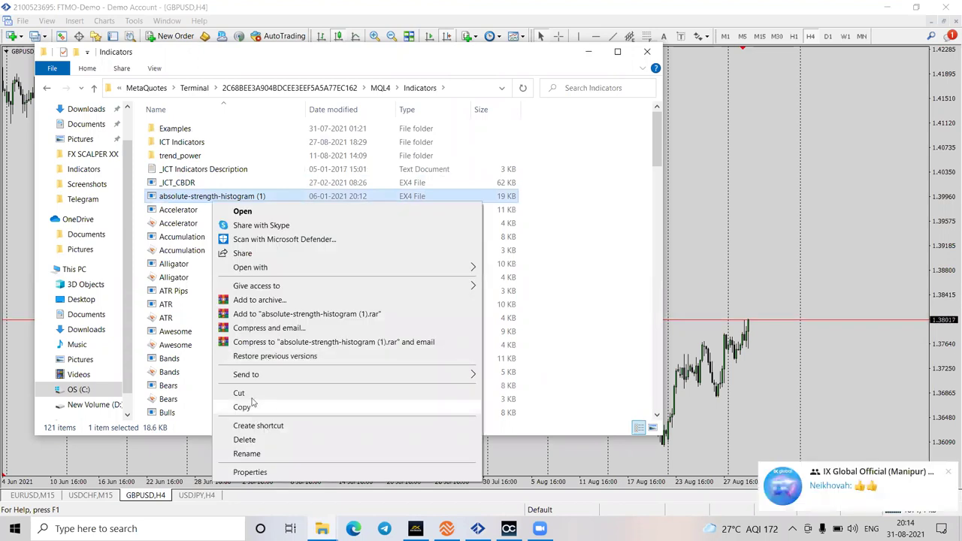
click(299, 195)
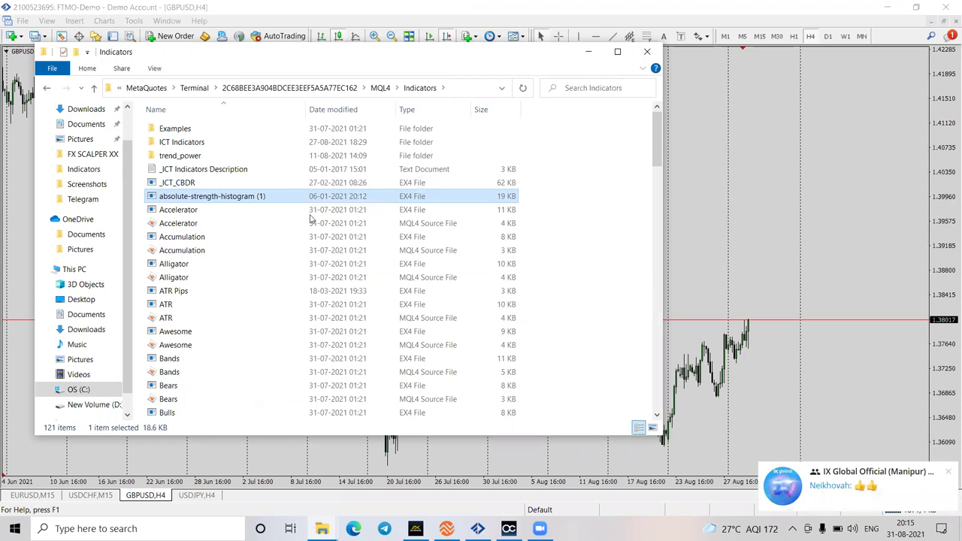
right_click(283, 189)
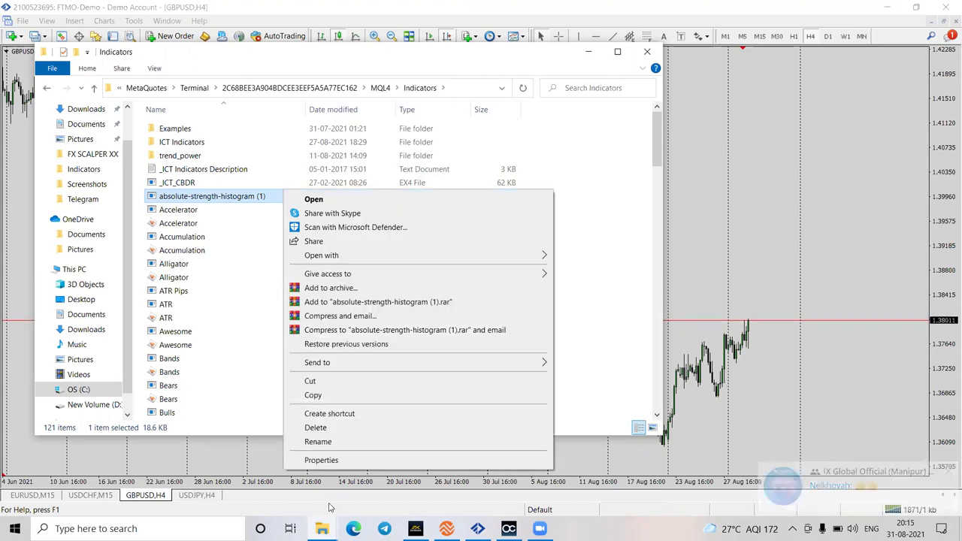
Copy the PositionSizeCalculator folder from the Algorithm trading system folder and paste it into the terminal's MQL4 > Indicators folder.
click(322, 529)
click(294, 500)
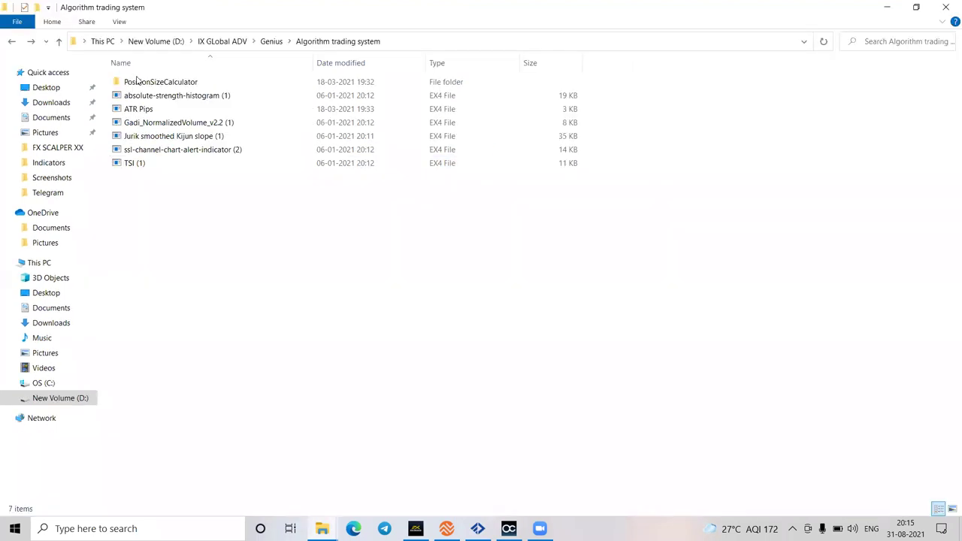
right_click(137, 81)
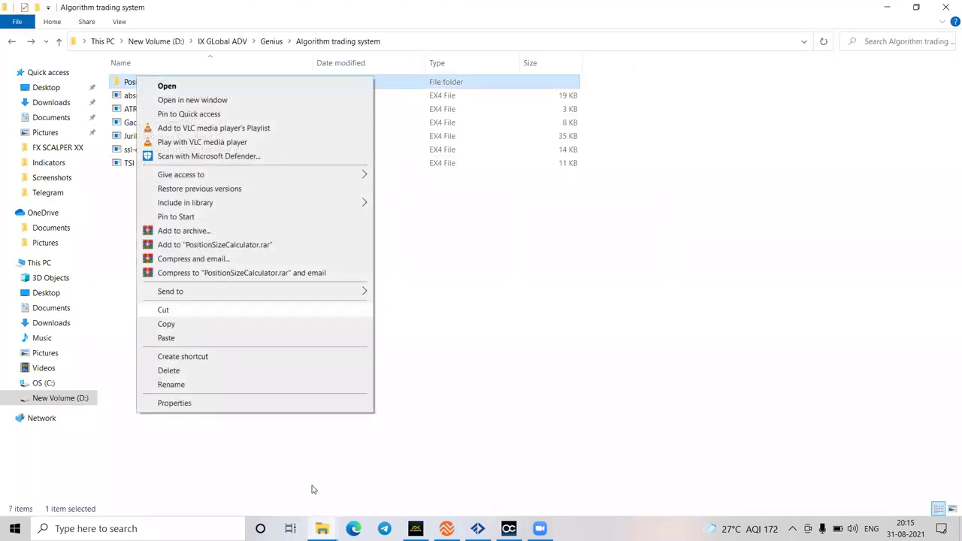
click(313, 489)
click(322, 528)
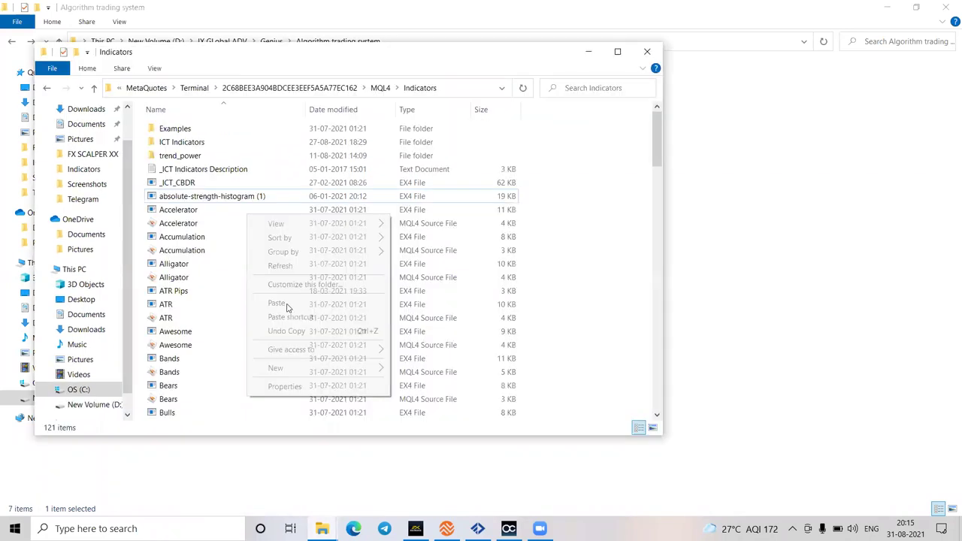
click(286, 304)
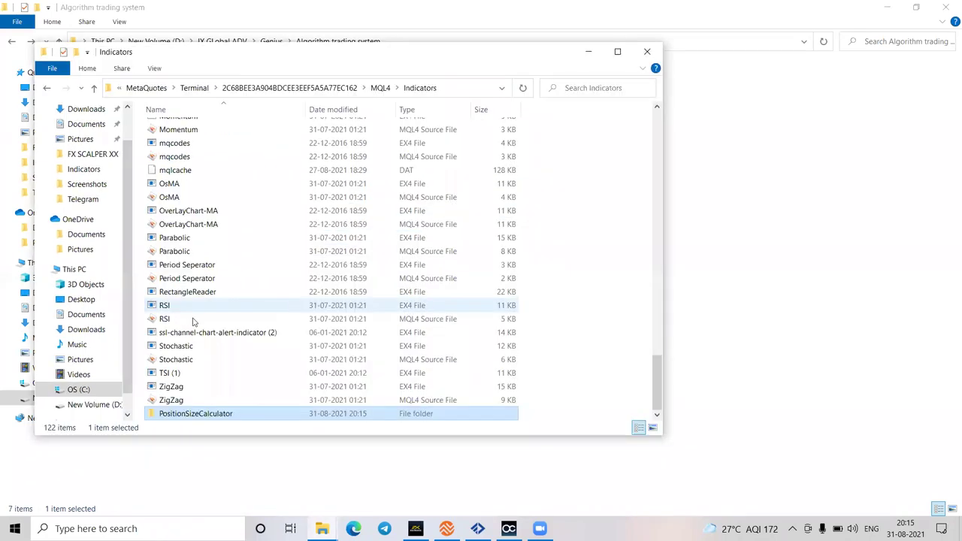
Check the Indicators folder for the pasted PositionSizeCalculator folder, then close its window and return to the MetaTrader 4 terminal.
scroll(190, 329, up, 5)
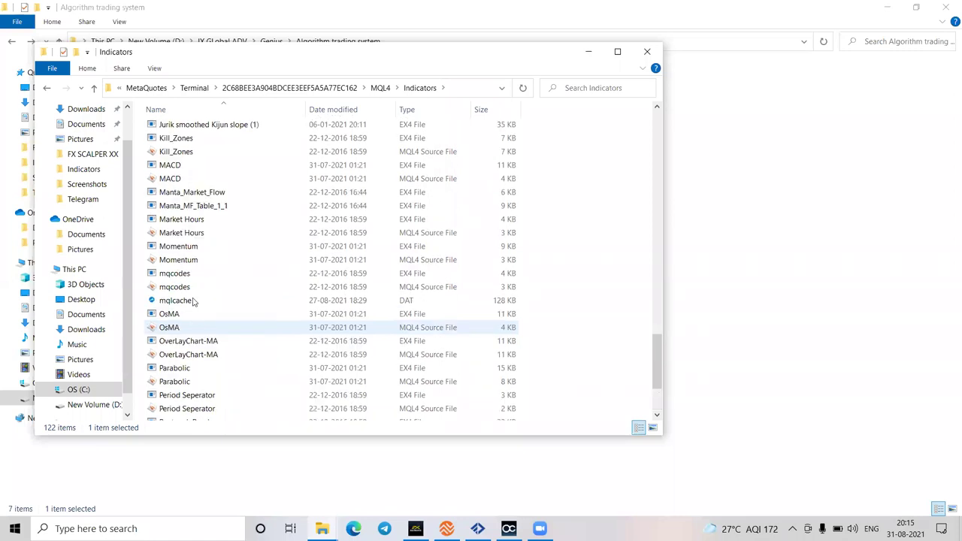
scroll(220, 243, up, 12)
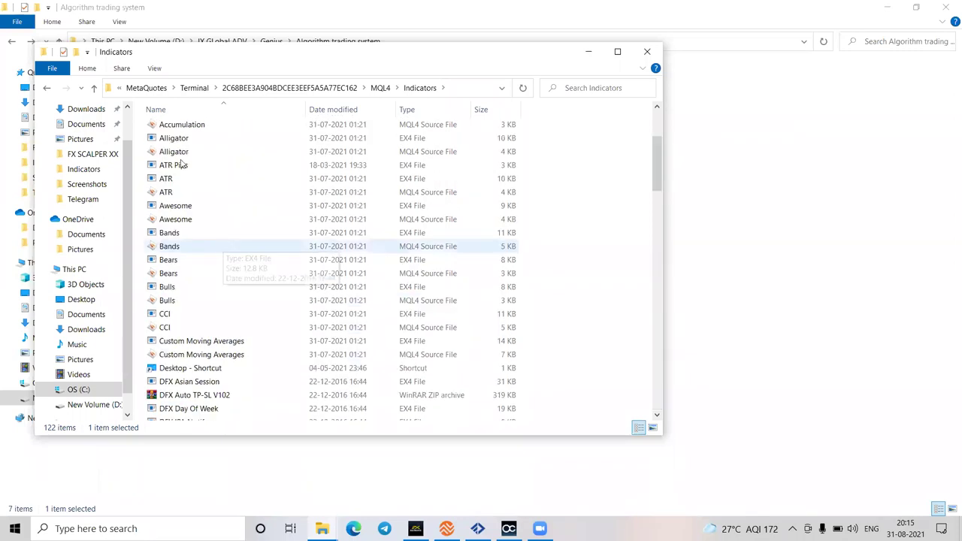
scroll(309, 191, up, 3)
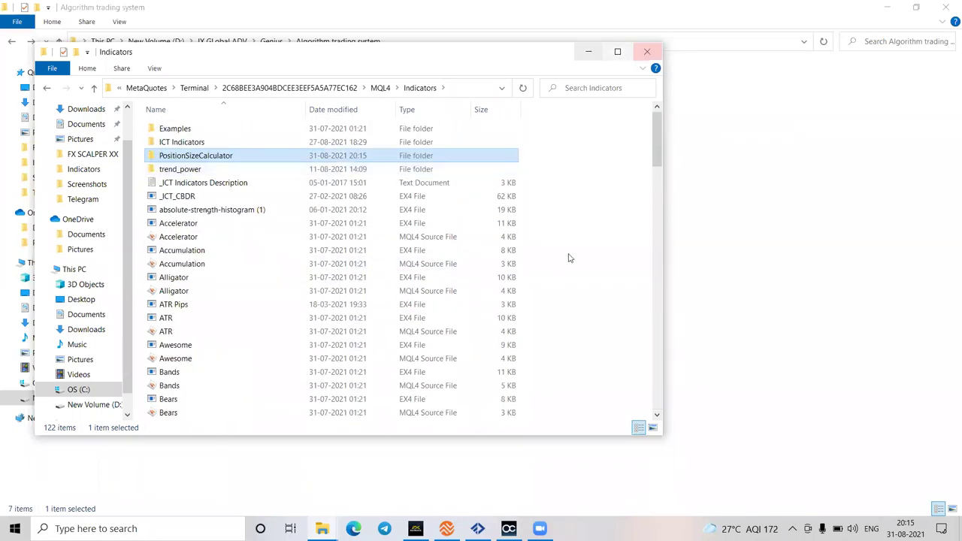
click(648, 52)
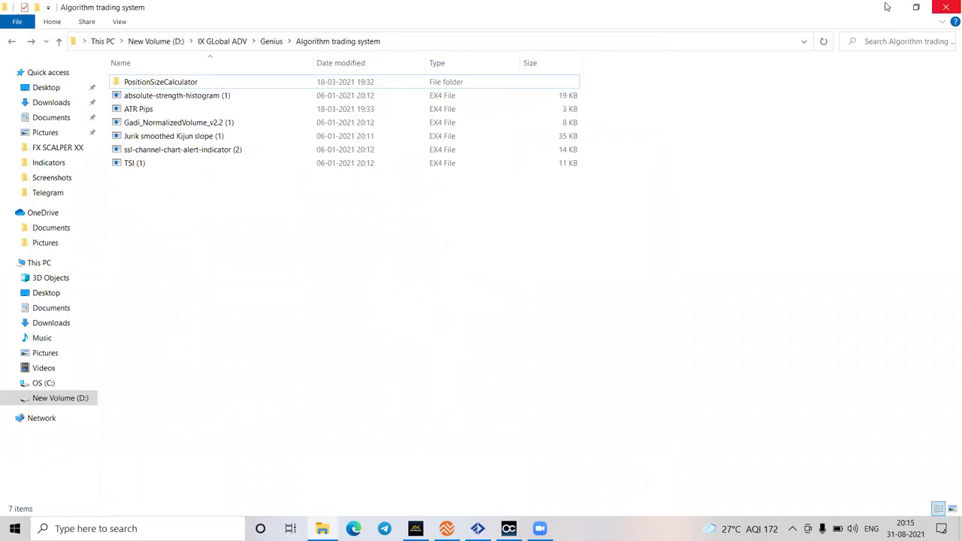
key(alt+Tab)
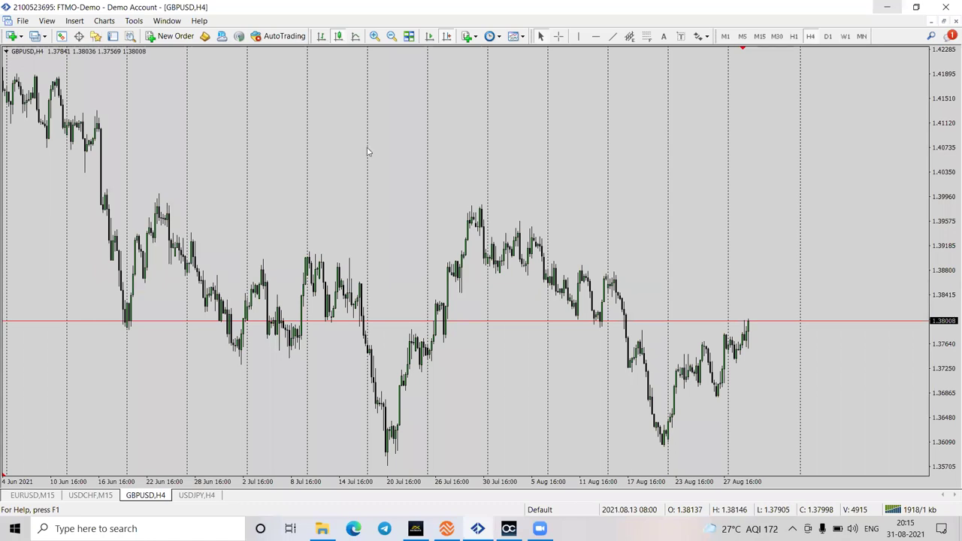
Refresh the GBPUSD H4 chart and show the Navigator.
right_click(367, 228)
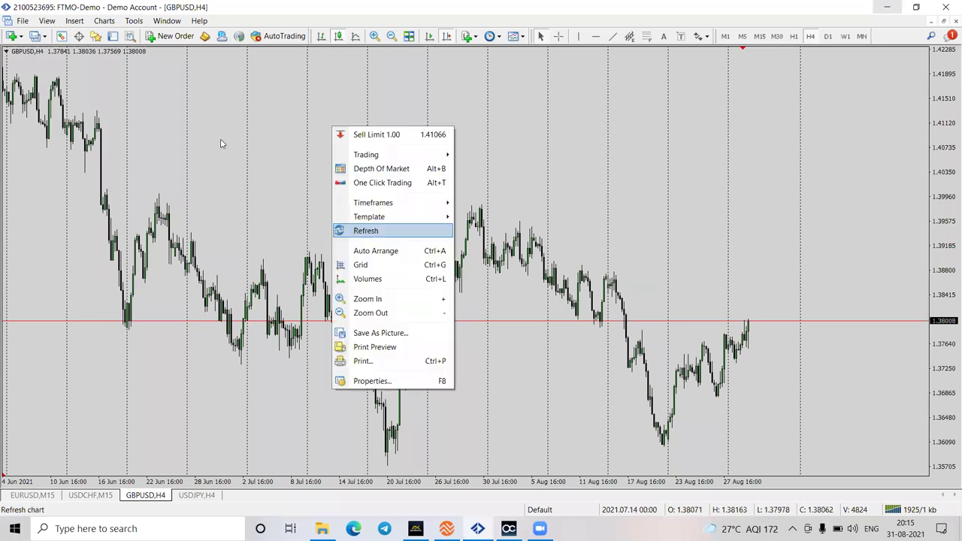
click(95, 65)
scroll(120, 120, down, 2)
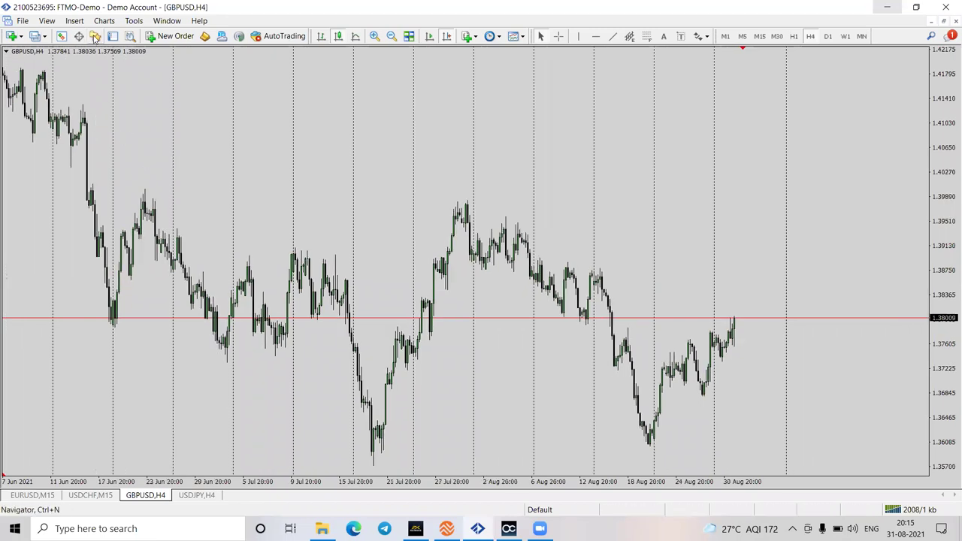
key(ctrl+n)
scroll(37, 173, up, 2)
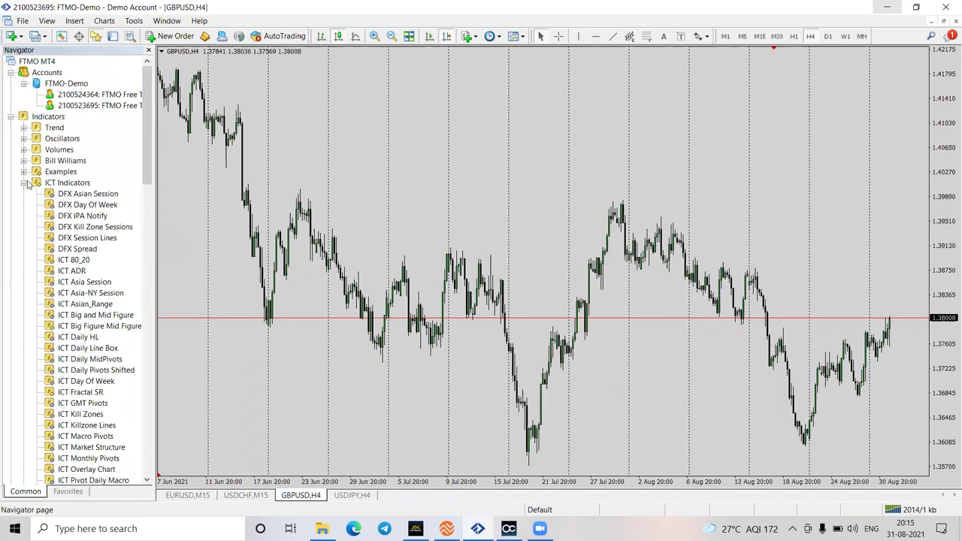
Look through the Navigator's indicator list for the newly installed indicators, collapsing the ICT Indicators group and expanding trend_power.
click(23, 183)
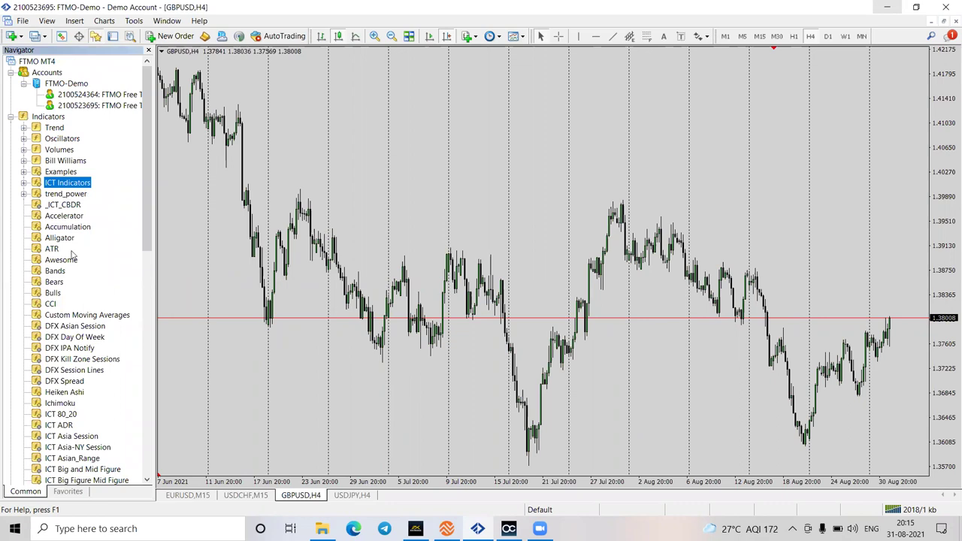
scroll(66, 282, down, 1)
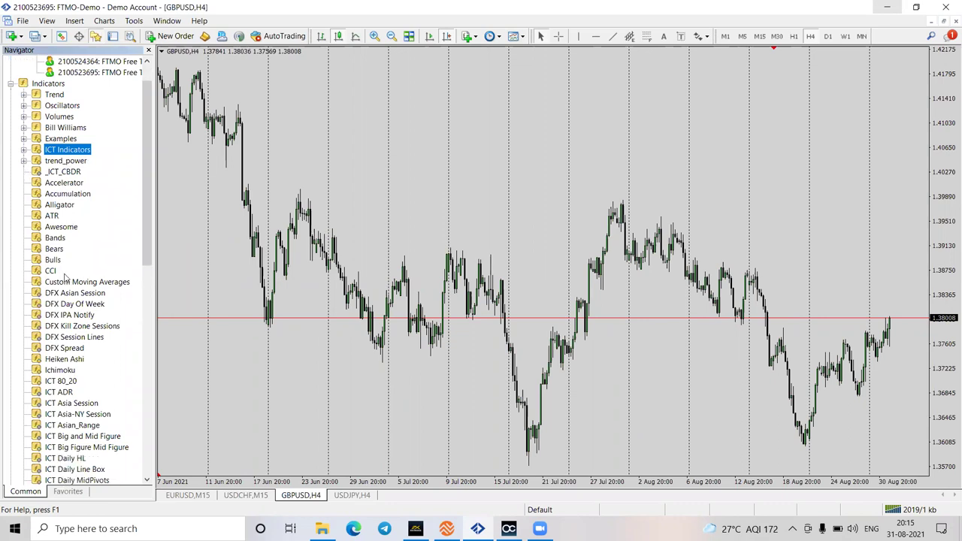
scroll(24, 208, down, 12)
scroll(25, 204, up, 13)
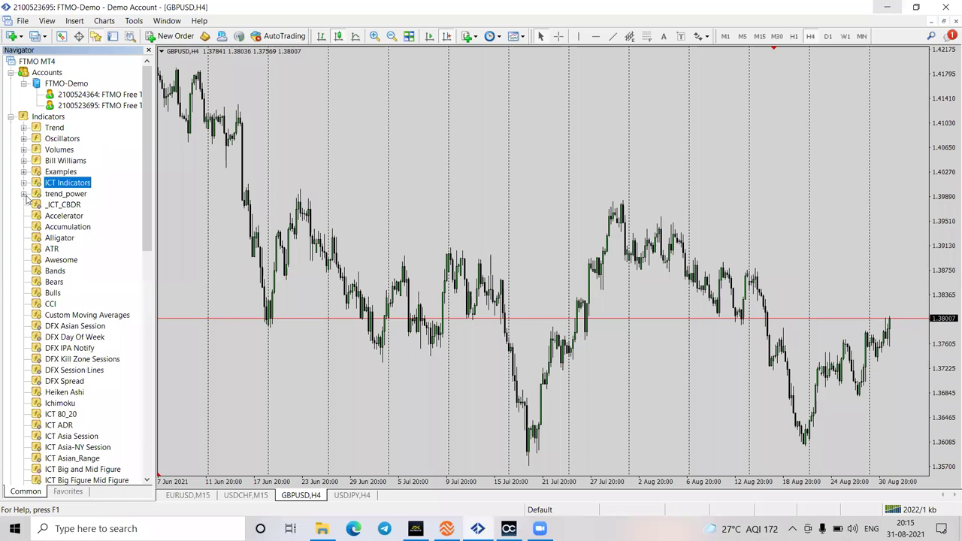
double_click(72, 197)
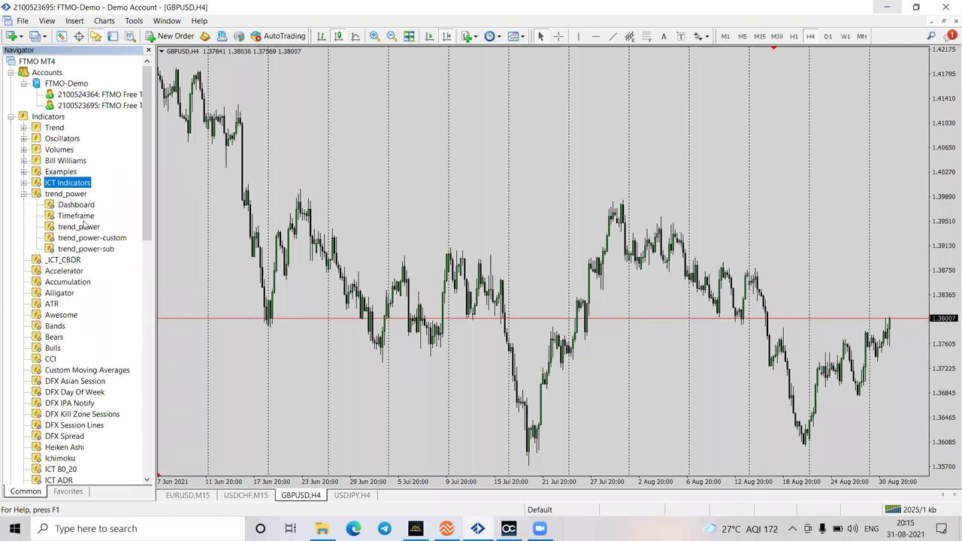
scroll(83, 227, down, 1)
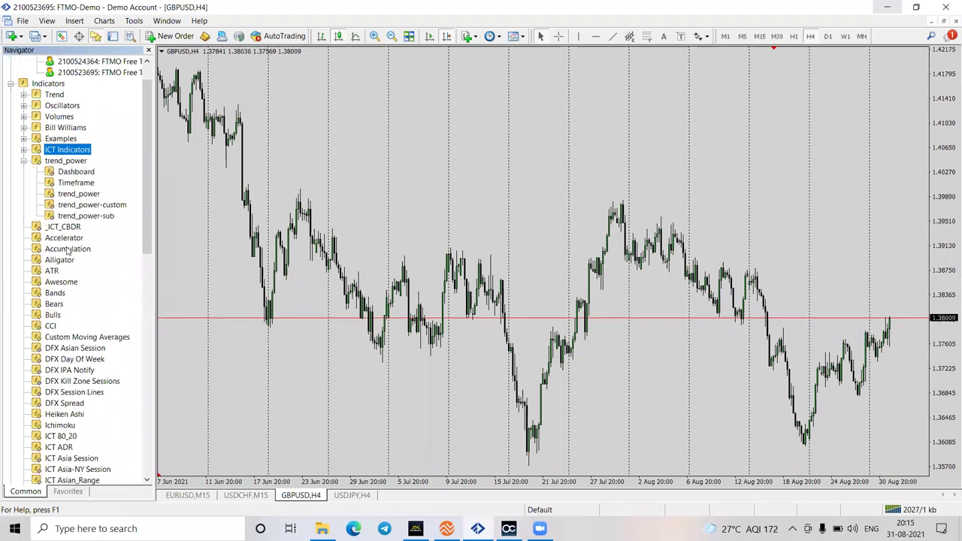
scroll(75, 270, down, 1)
scroll(82, 289, down, 5)
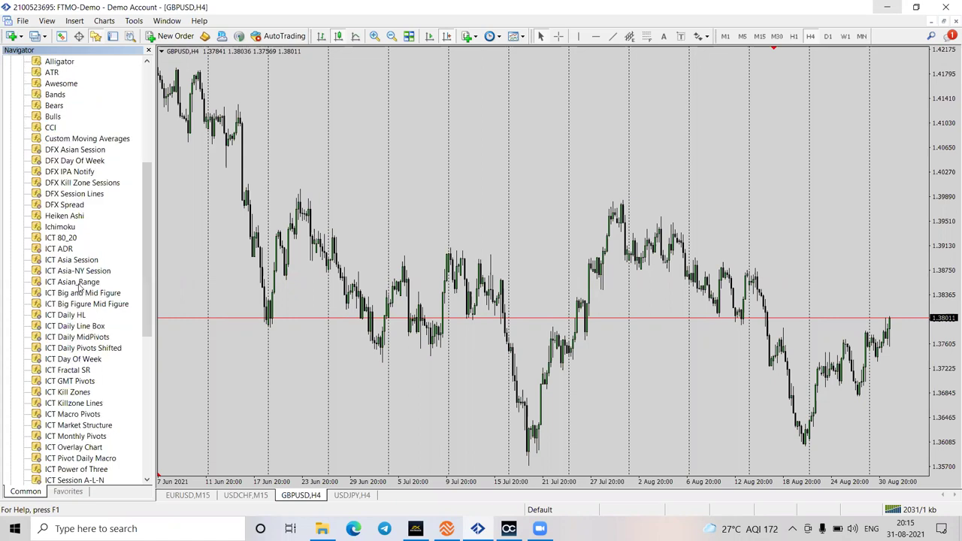
scroll(79, 288, down, 8)
scroll(79, 286, down, 2)
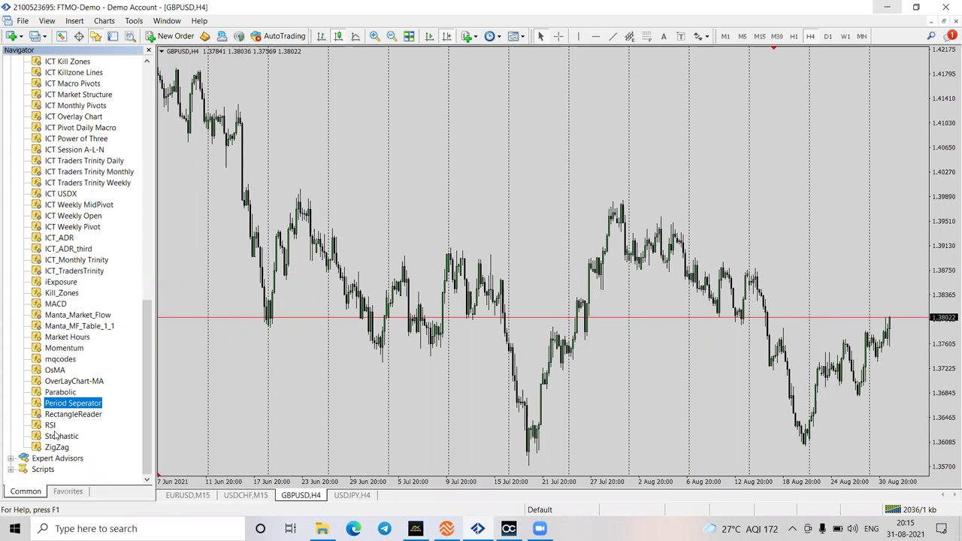
Look through the Navigator's ungrouped custom indicators, from Stochastic up to the trend_power and ICT Indicators groups, for the newly installed ones.
click(55, 436)
click(60, 392)
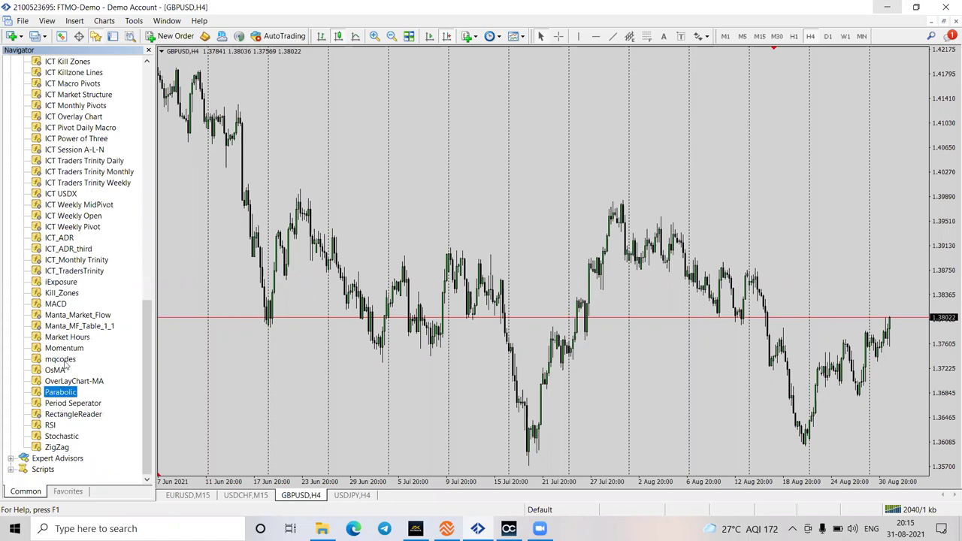
click(66, 381)
key(Up)
key(Up)
key(Up)
key(Up)
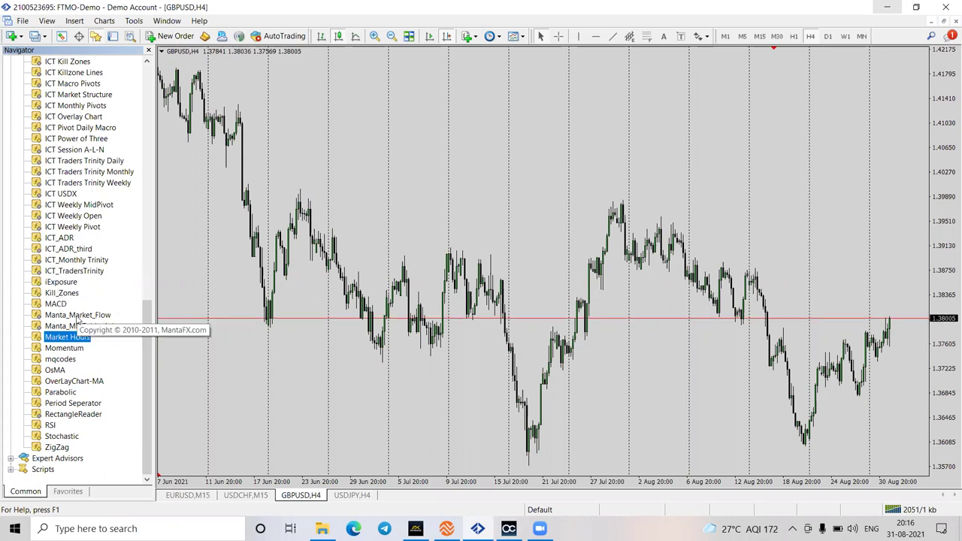
scroll(78, 321, up, 3)
scroll(81, 284, up, 1)
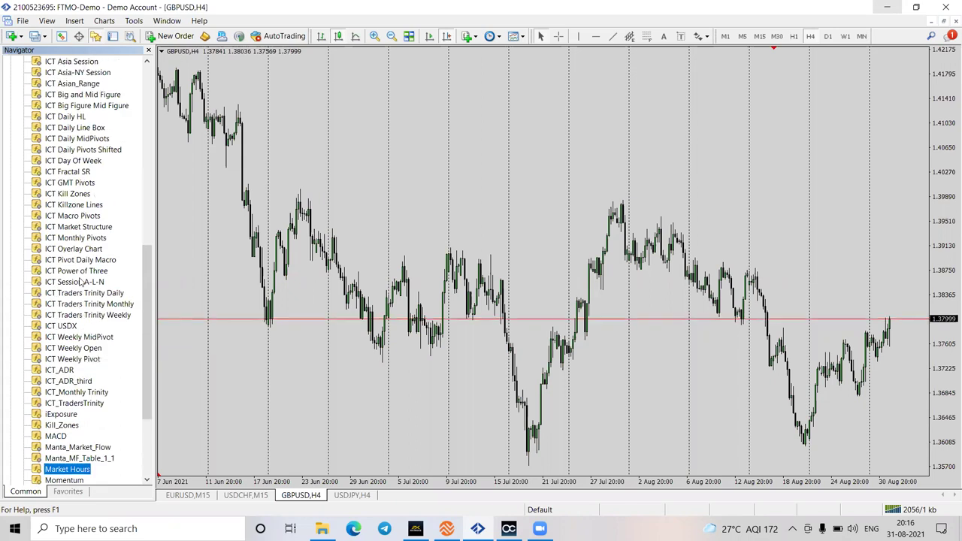
scroll(80, 279, up, 4)
scroll(78, 271, up, 2)
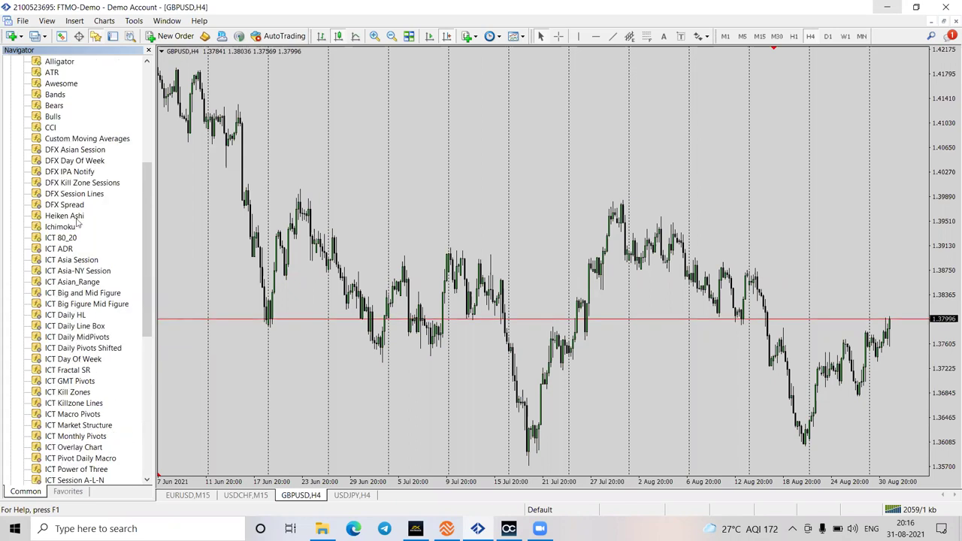
scroll(83, 203, up, 1)
scroll(86, 207, up, 1)
click(86, 206)
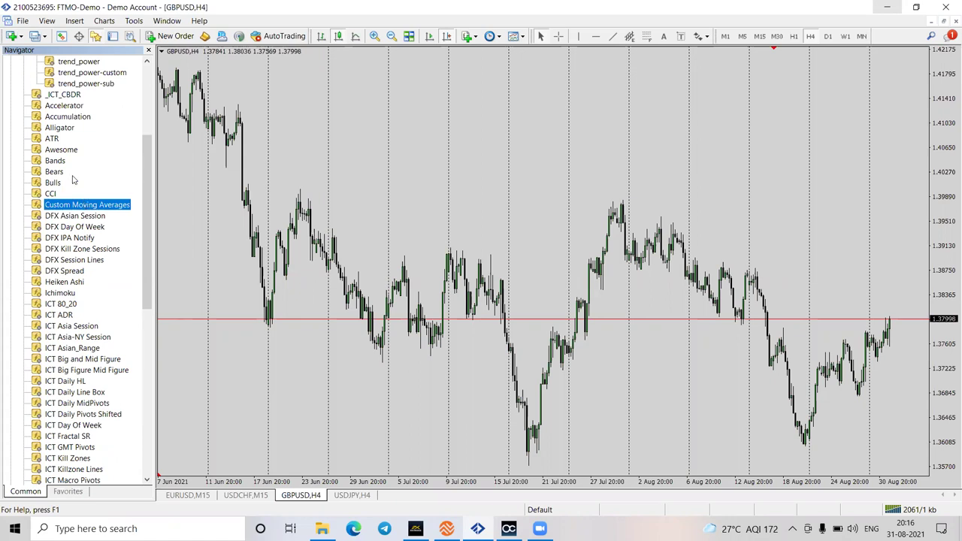
scroll(73, 176, up, 1)
scroll(83, 192, up, 2)
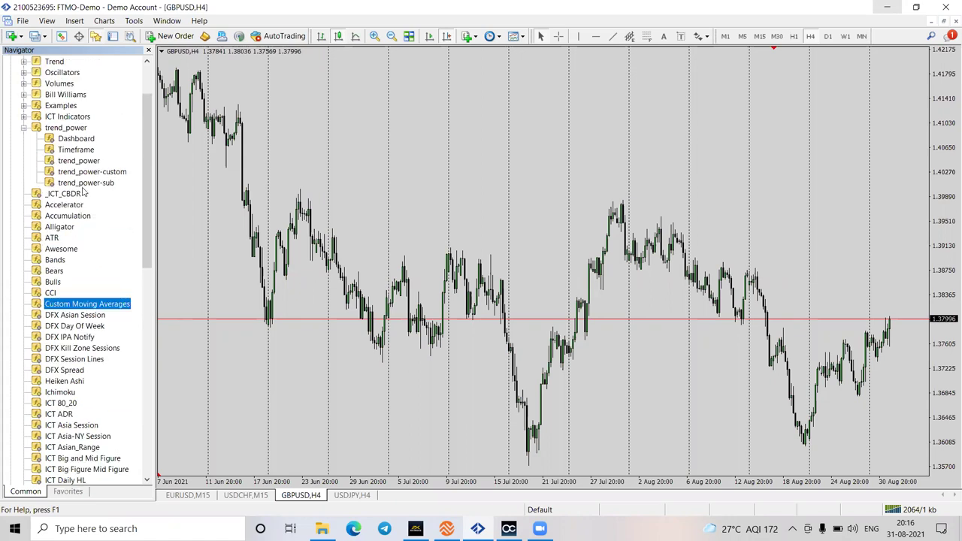
scroll(77, 173, up, 1)
click(74, 160)
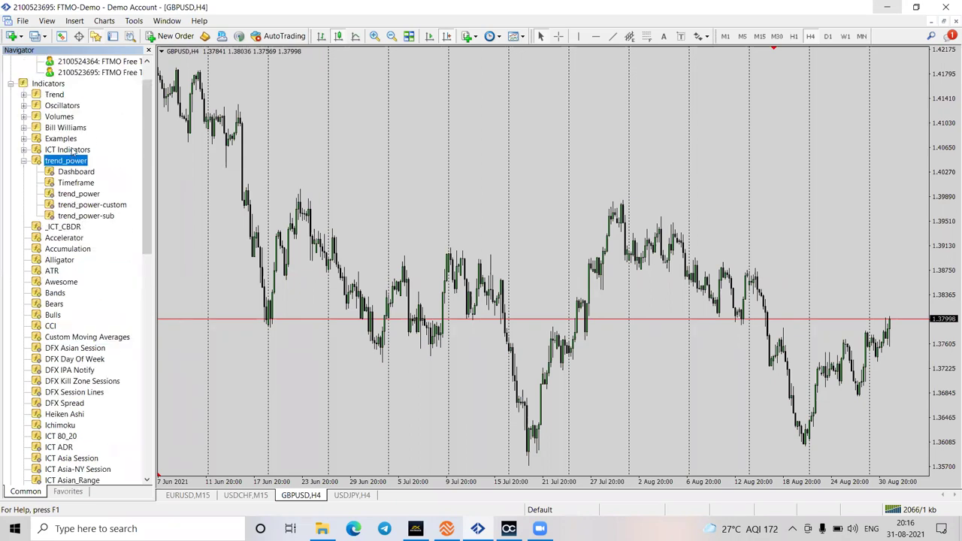
click(73, 150)
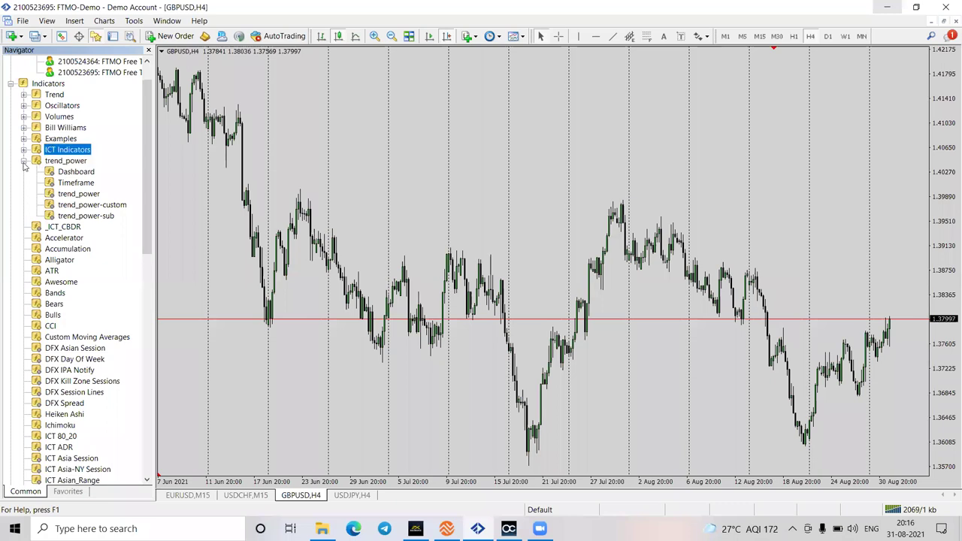
scroll(27, 173, up, 1)
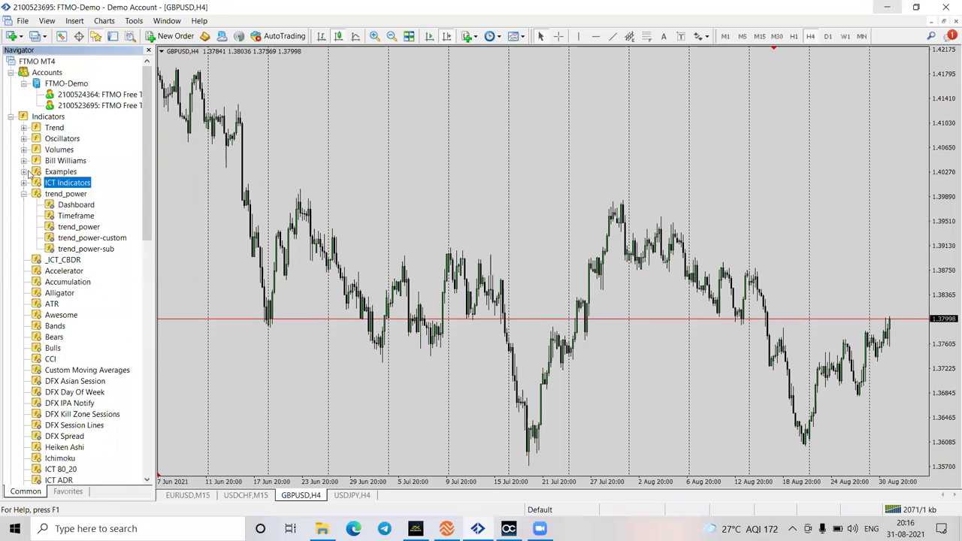
Check the Trend, Oscillators, Volumes, Bill Williams and Examples groups for the new indicators, collapsing each group again.
click(24, 128)
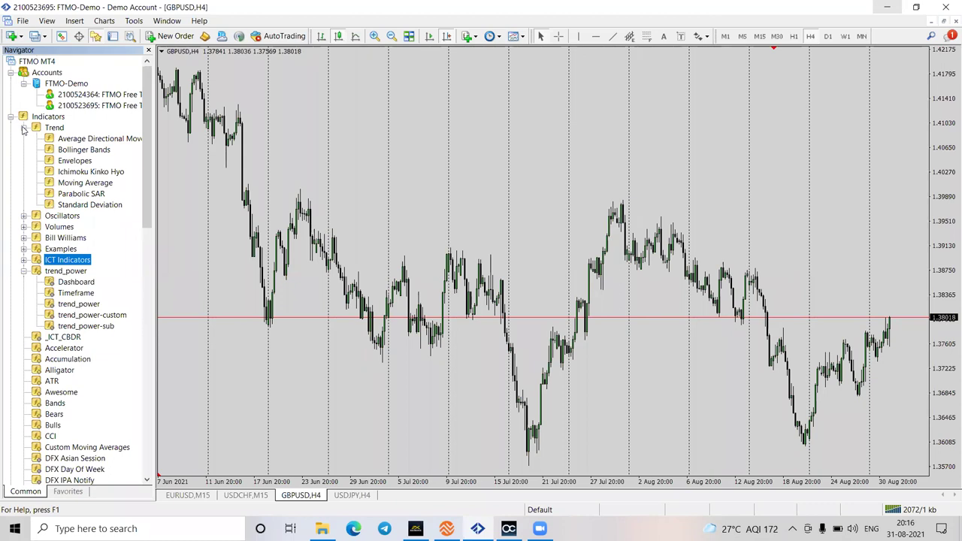
click(23, 128)
click(24, 138)
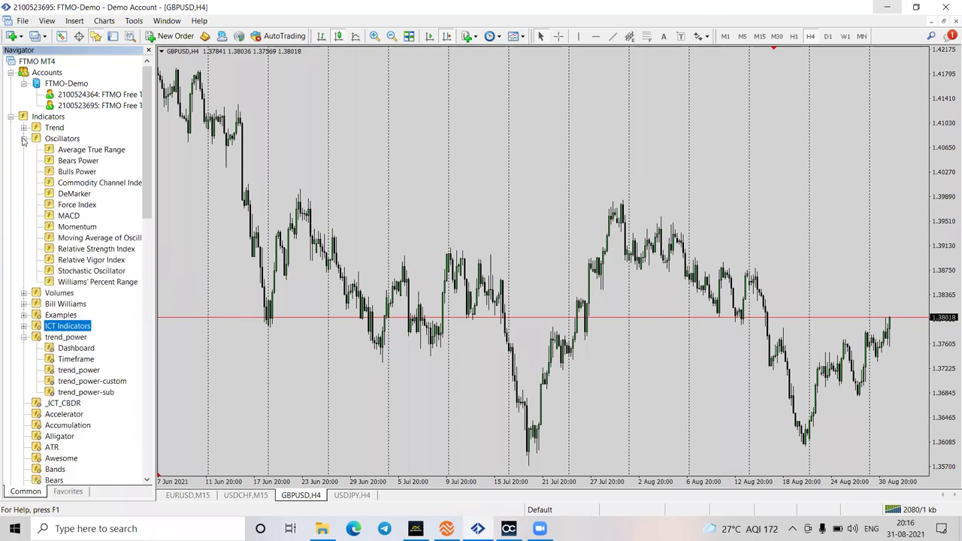
click(23, 139)
click(24, 150)
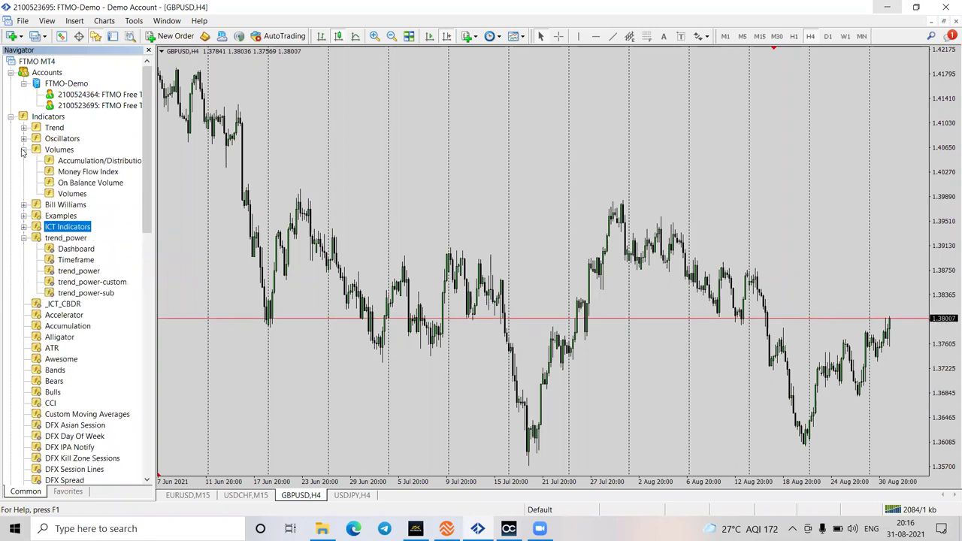
click(23, 150)
click(23, 161)
click(23, 161)
click(23, 171)
click(23, 172)
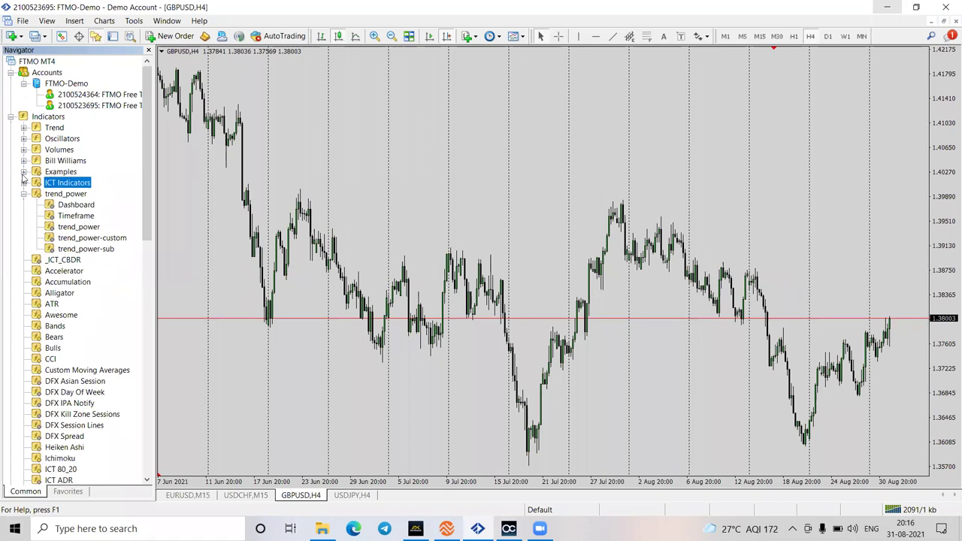
Expand the ICT Indicators group and look through it and the indicators listed below it for the newly installed ones.
click(23, 183)
scroll(95, 230, up, 4)
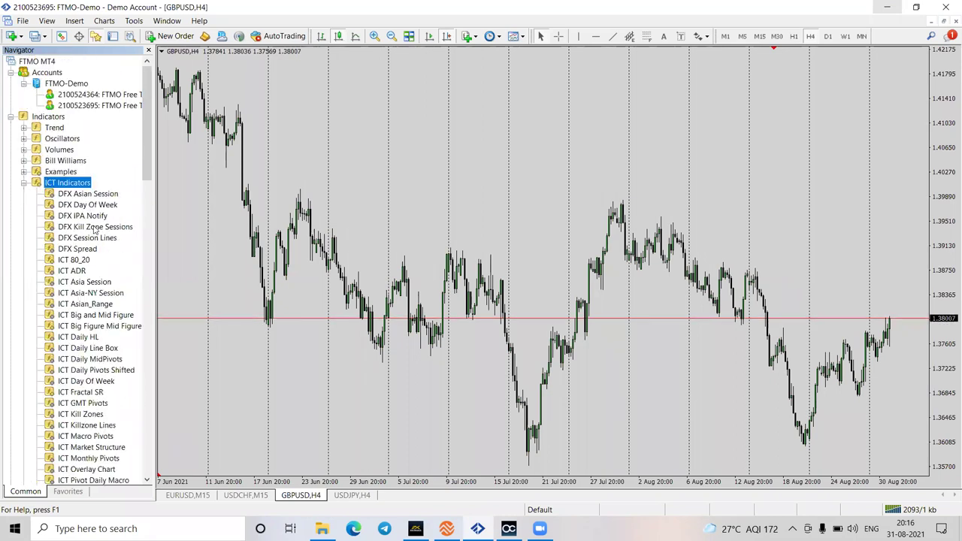
scroll(89, 252, down, 8)
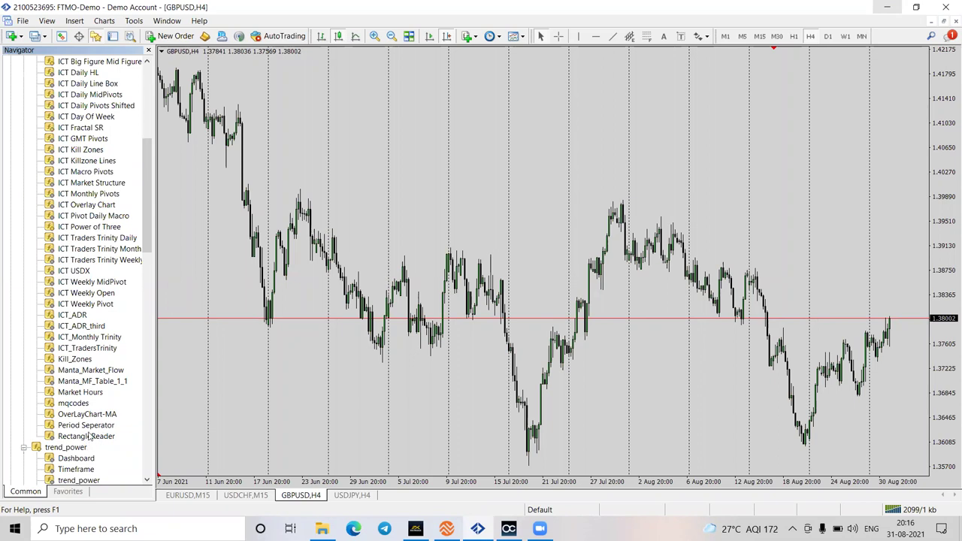
scroll(90, 421, down, 6)
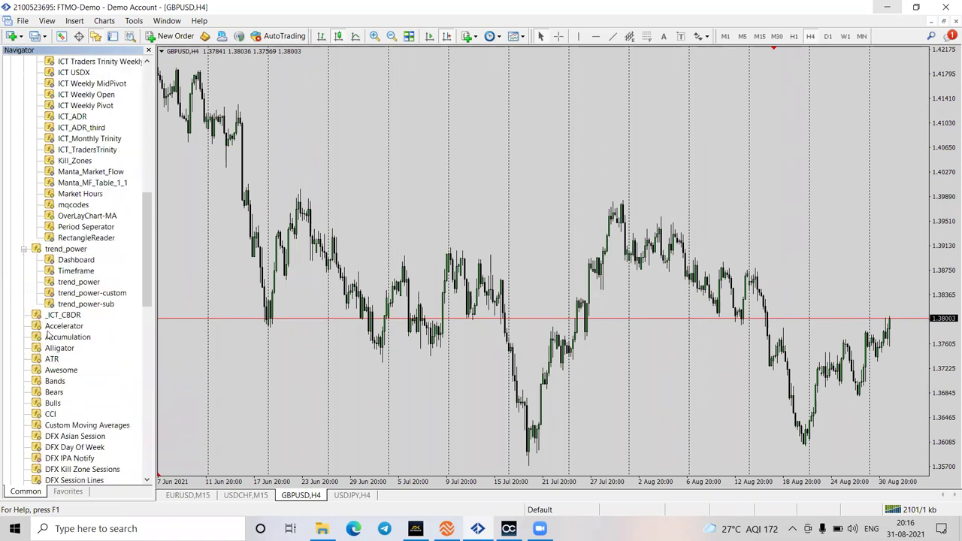
scroll(32, 320, down, 13)
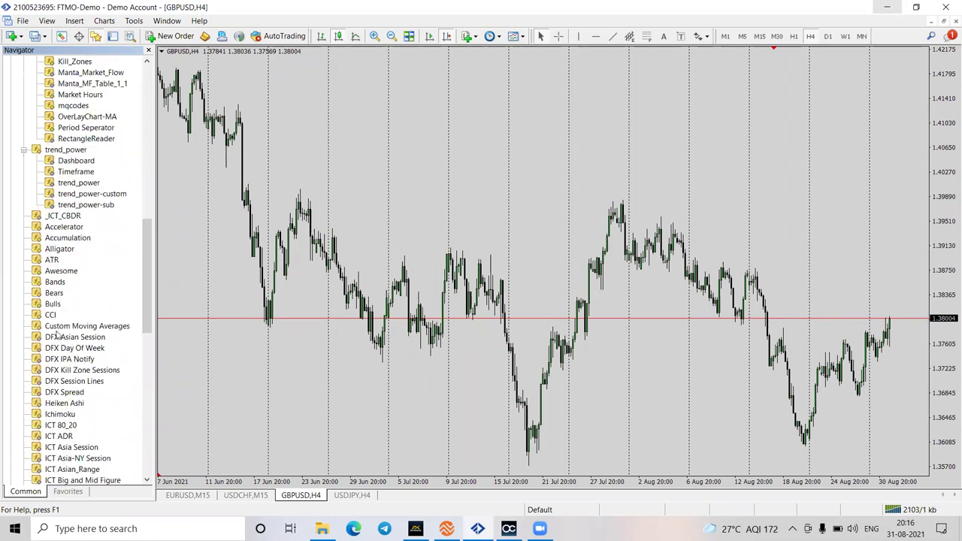
scroll(382, 229, up, 2)
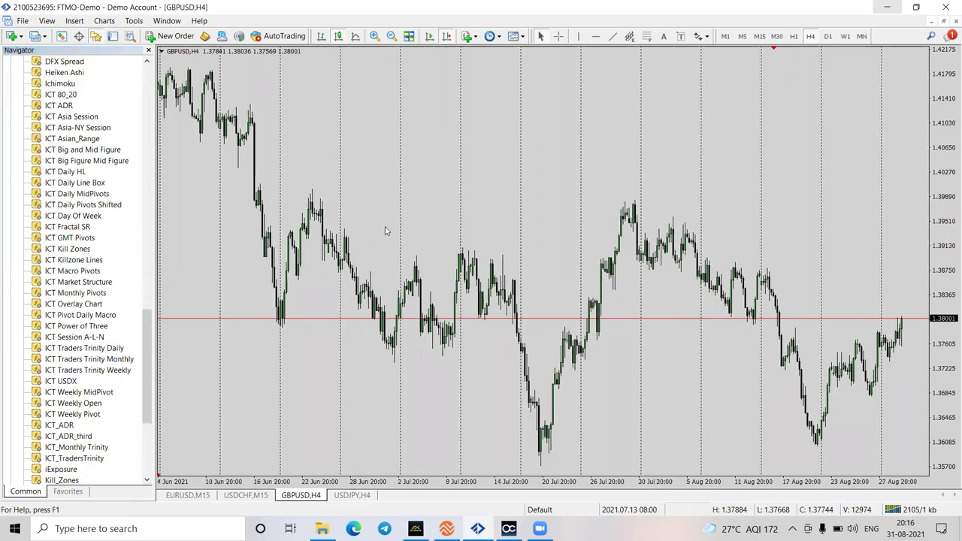
Restart the FTMO MetaTrader 4 terminal from its desktop shortcut, refreshing the desktop after closing the terminal.
click(945, 8)
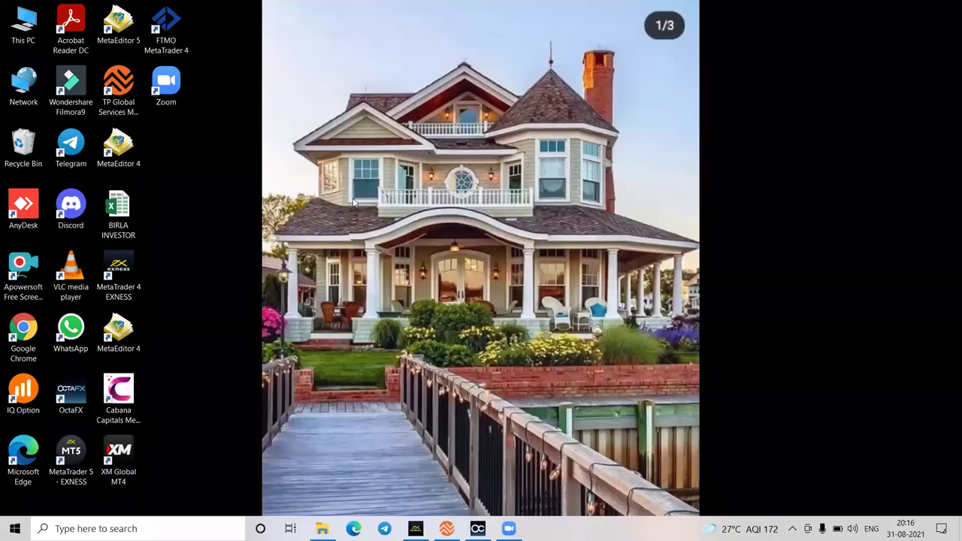
right_click(305, 172)
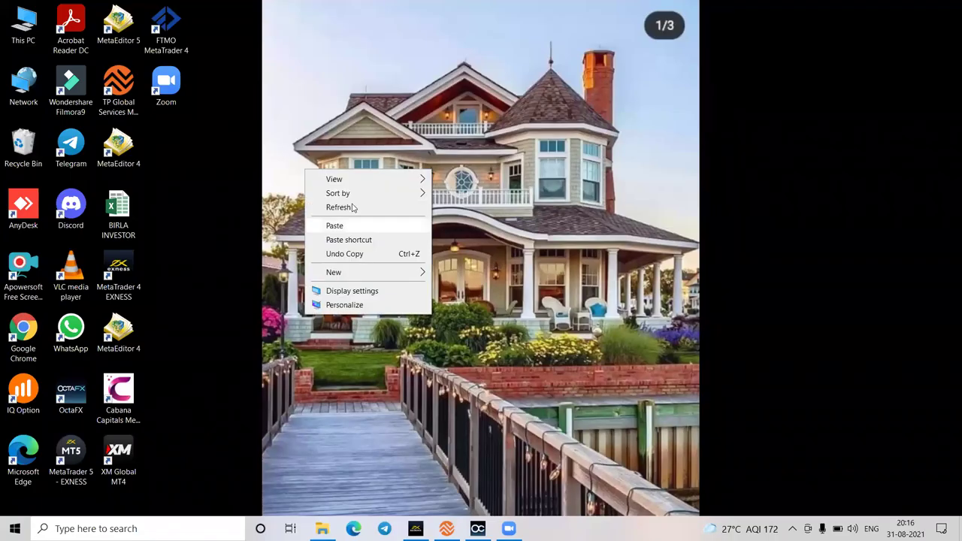
key(Return)
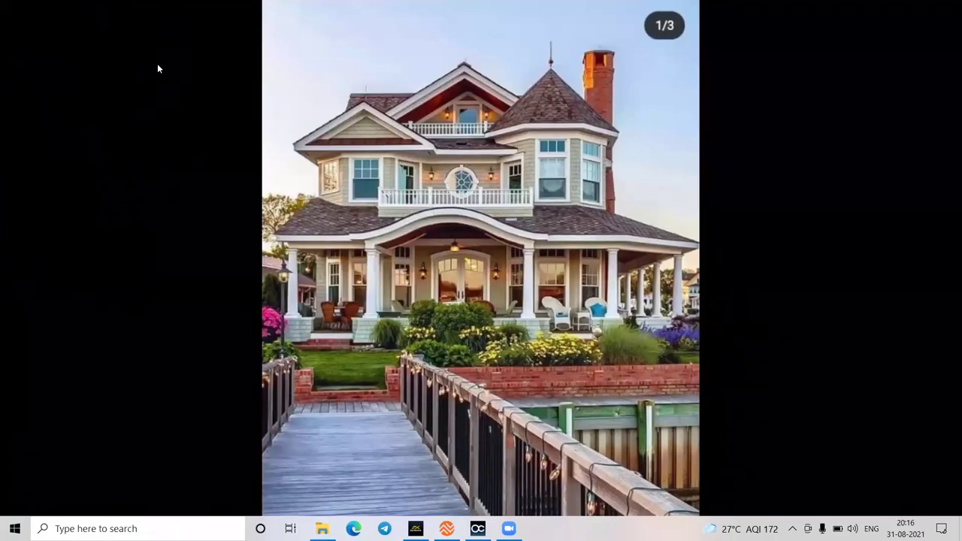
click(163, 36)
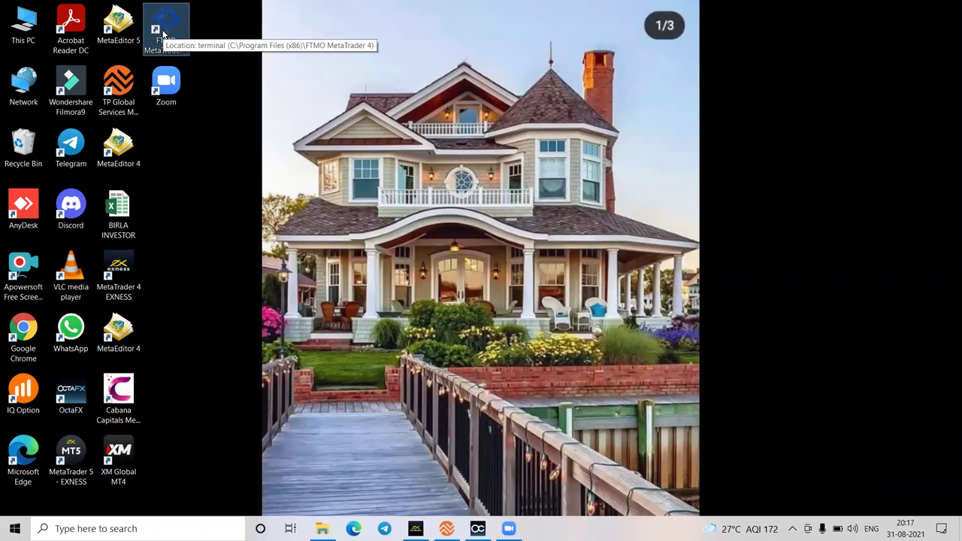
double_click(163, 34)
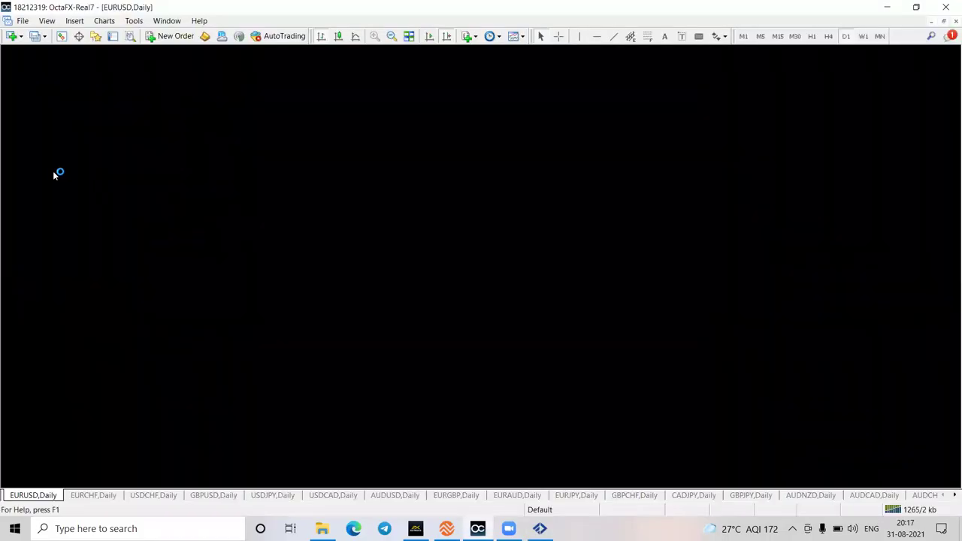
In the OctaFX terminal, examine the Navigator's indicator list and hide it again, then switch back to the FTMO terminal.
click(95, 36)
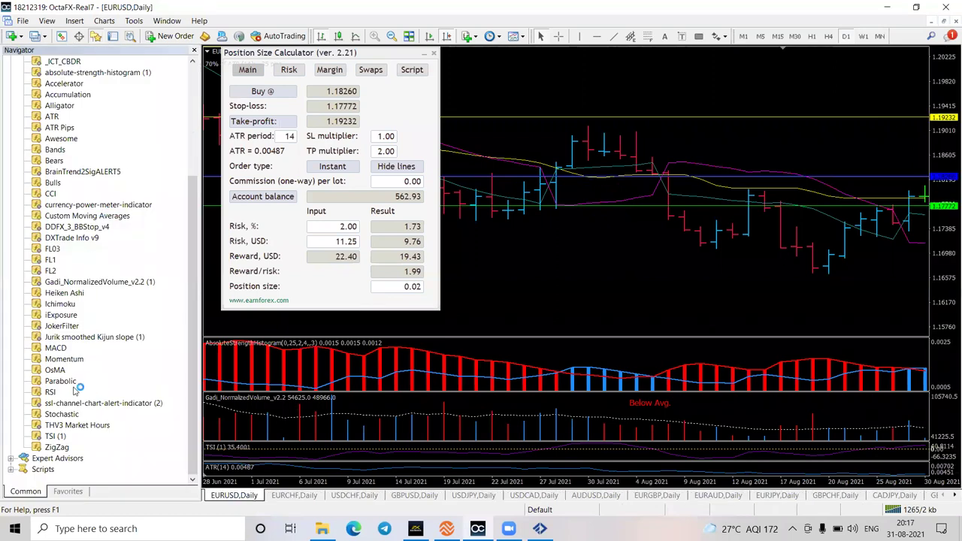
scroll(77, 240, up, 5)
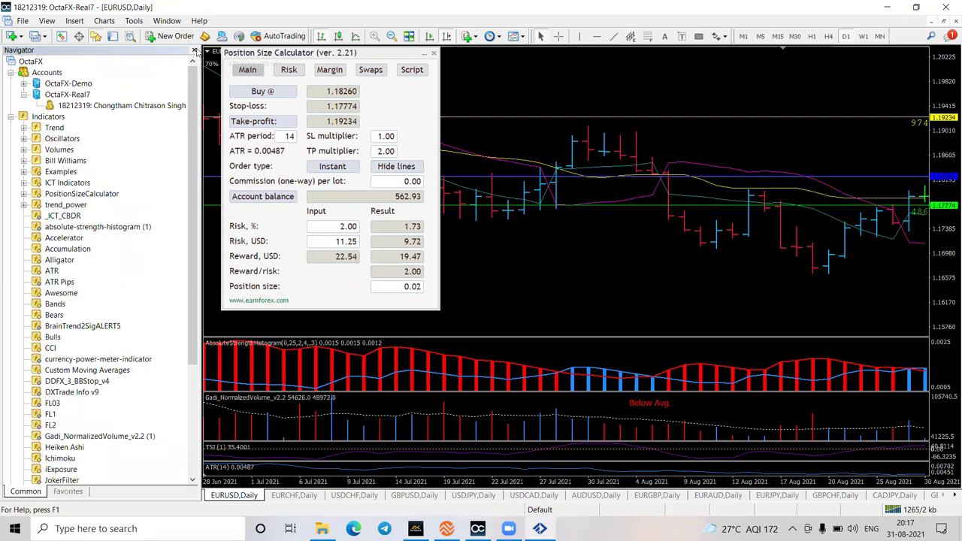
click(194, 51)
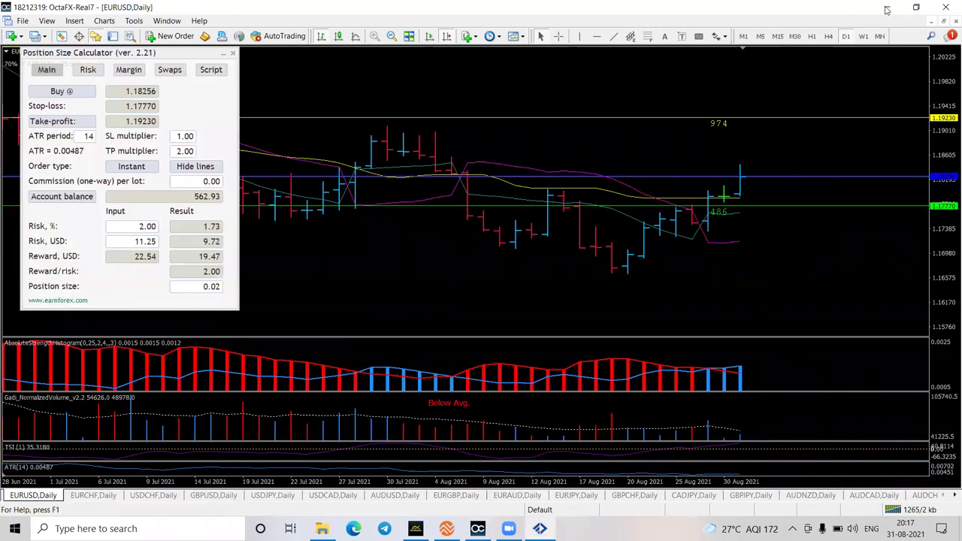
key(alt+Tab)
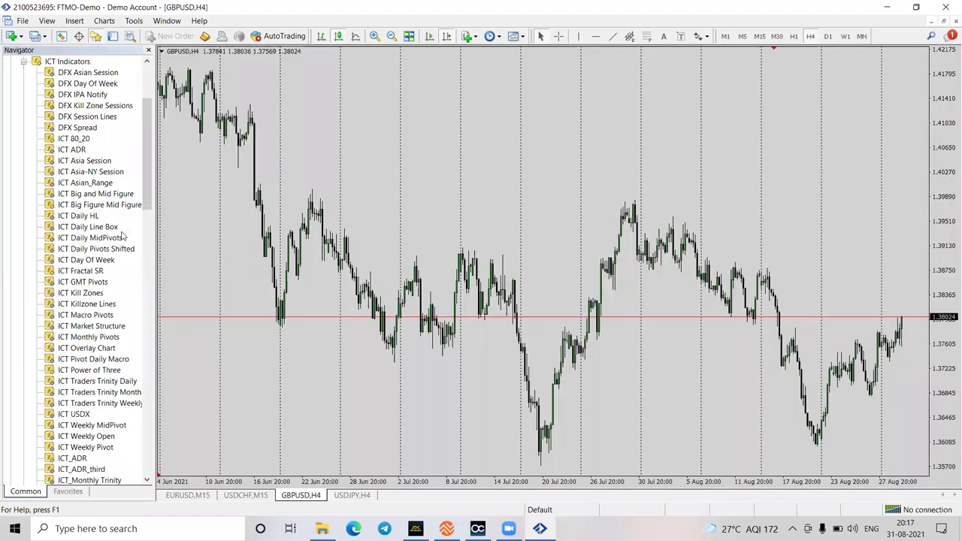
Collapse the ICT Indicators group and select the PositionSizeCalculator indicator inside its own group in the Navigator.
scroll(75, 188, up, 4)
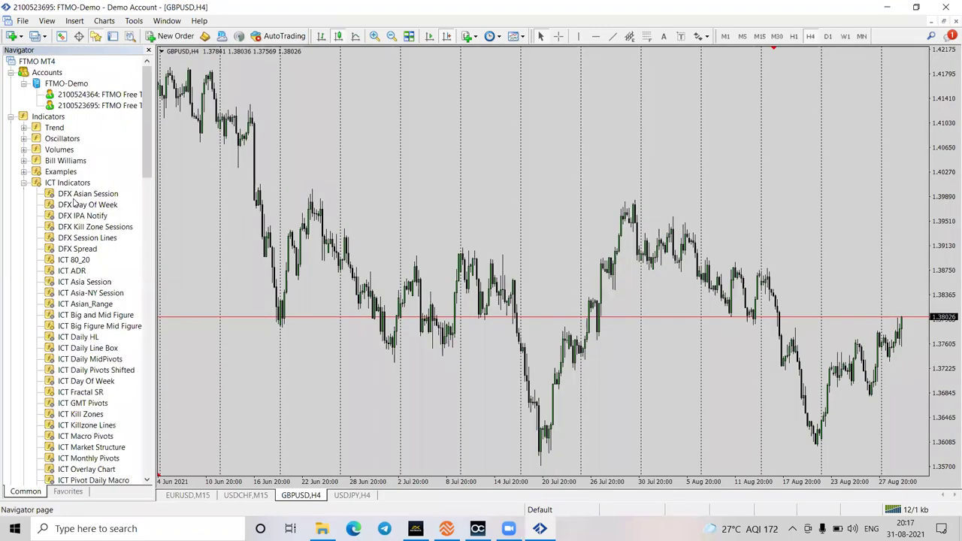
click(26, 186)
click(25, 184)
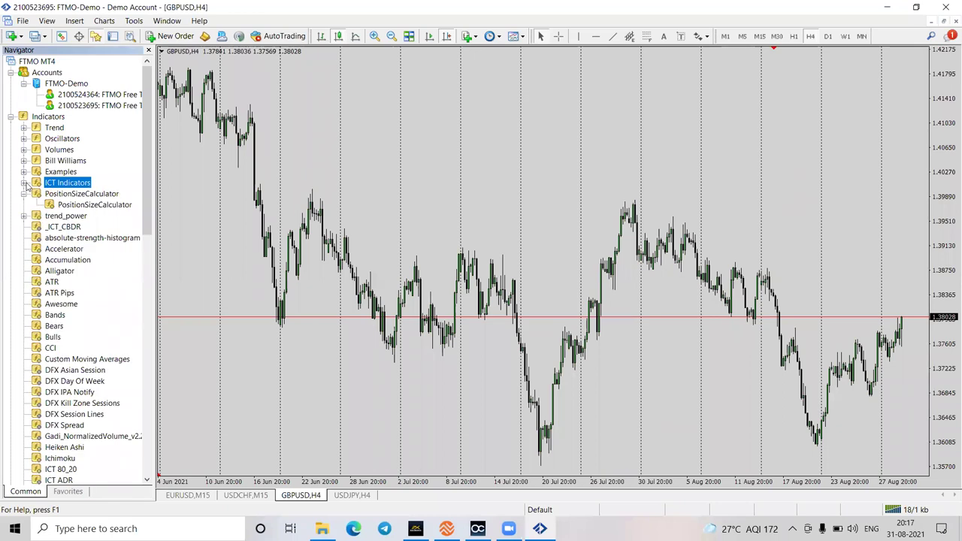
click(77, 197)
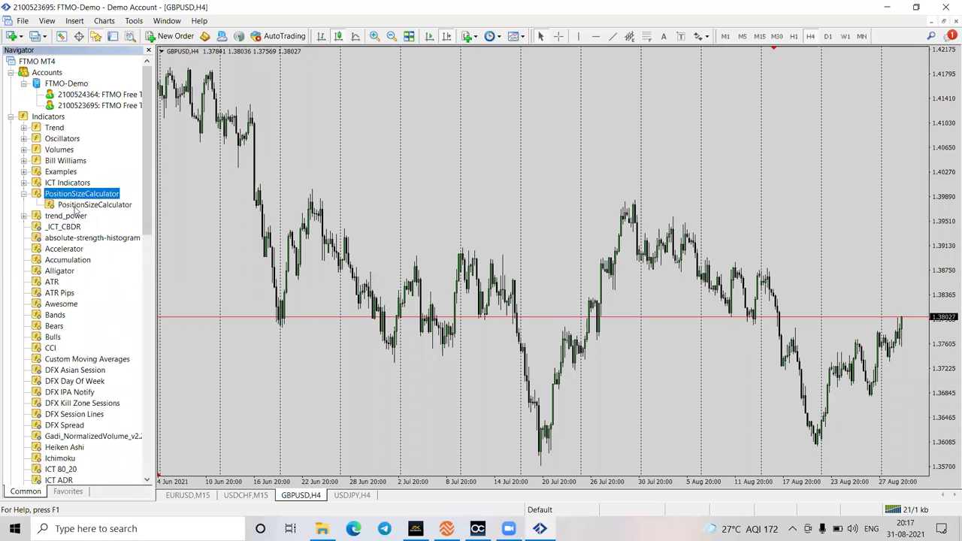
click(80, 205)
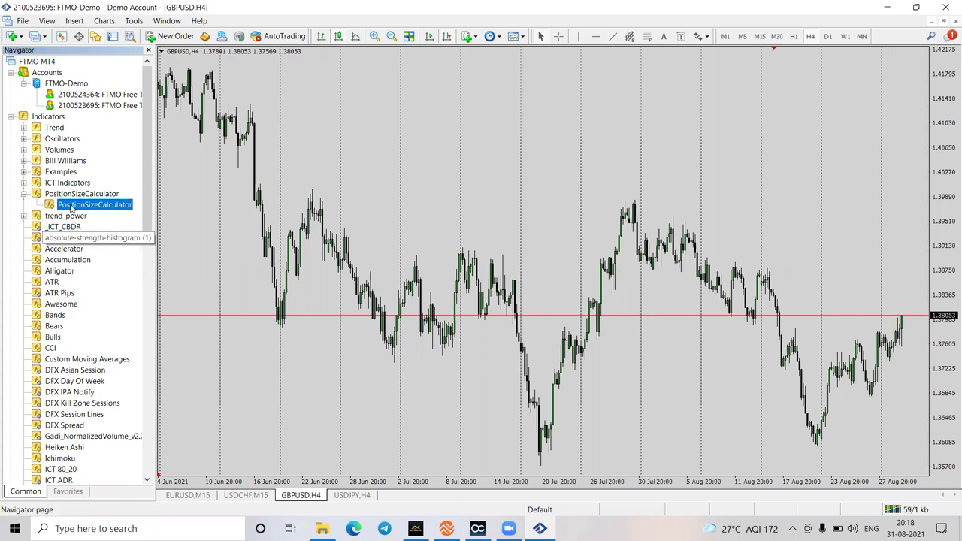
Look through the Navigator's indicator list for the other installed indicators, from Gadi_NormalizedVolume down to Jurik smoothed Kijun slope (1).
scroll(75, 286, down, 1)
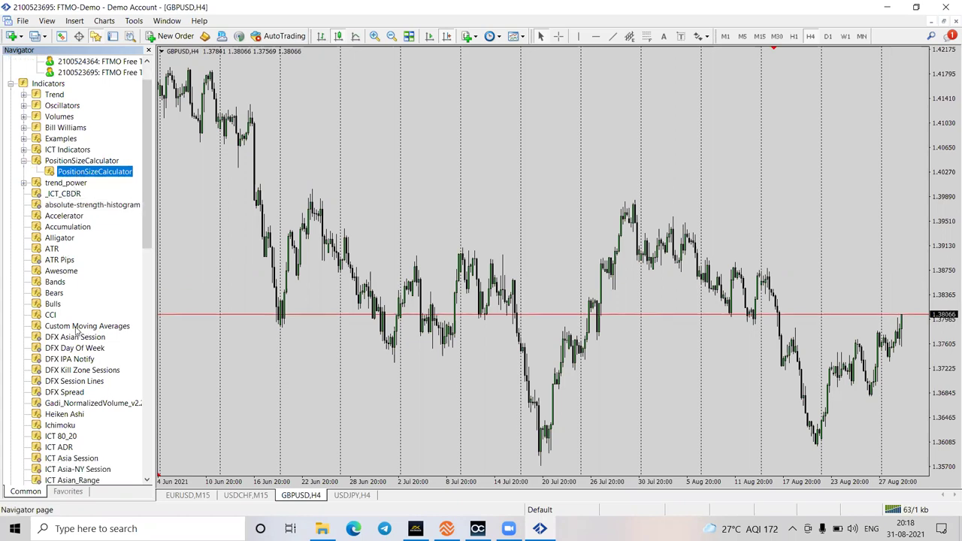
scroll(79, 334, down, 2)
click(69, 340)
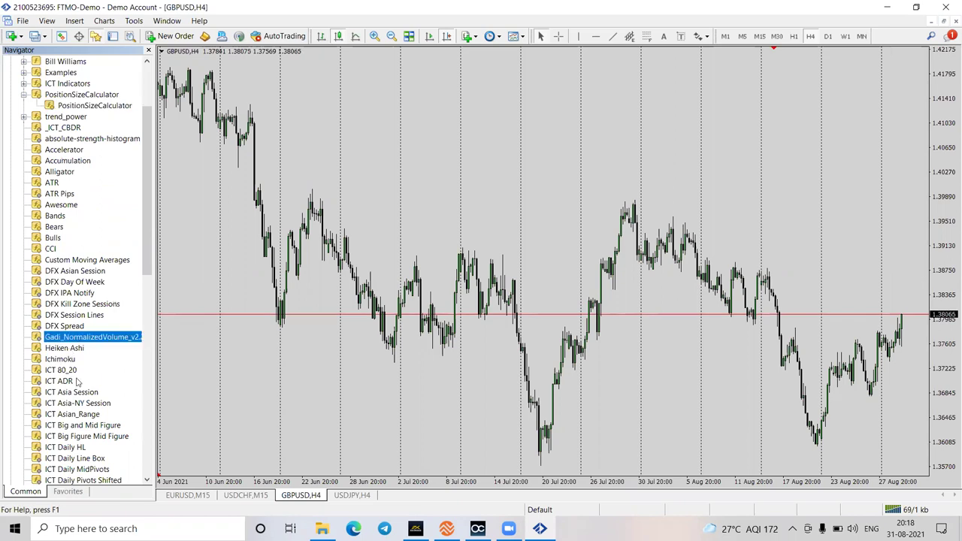
scroll(75, 372, down, 4)
scroll(76, 347, down, 3)
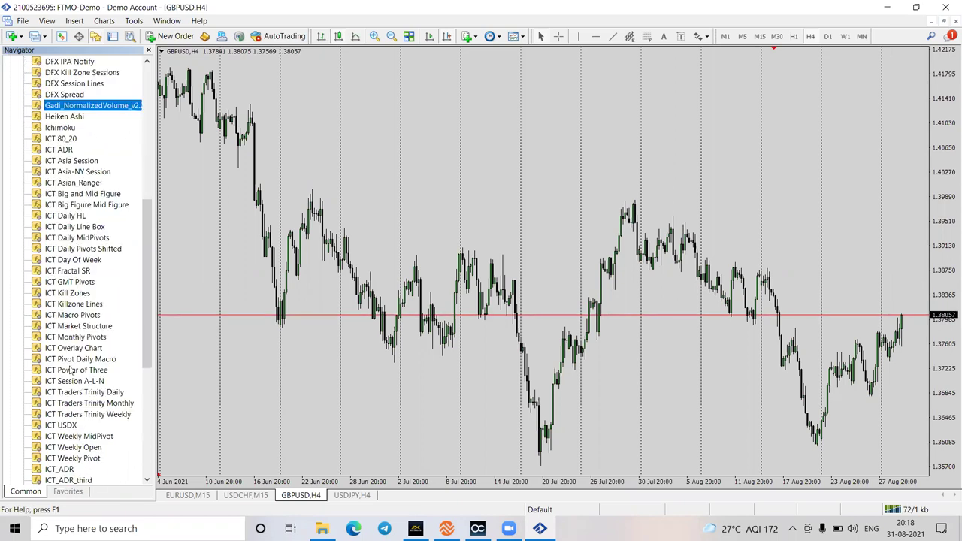
scroll(73, 374, down, 4)
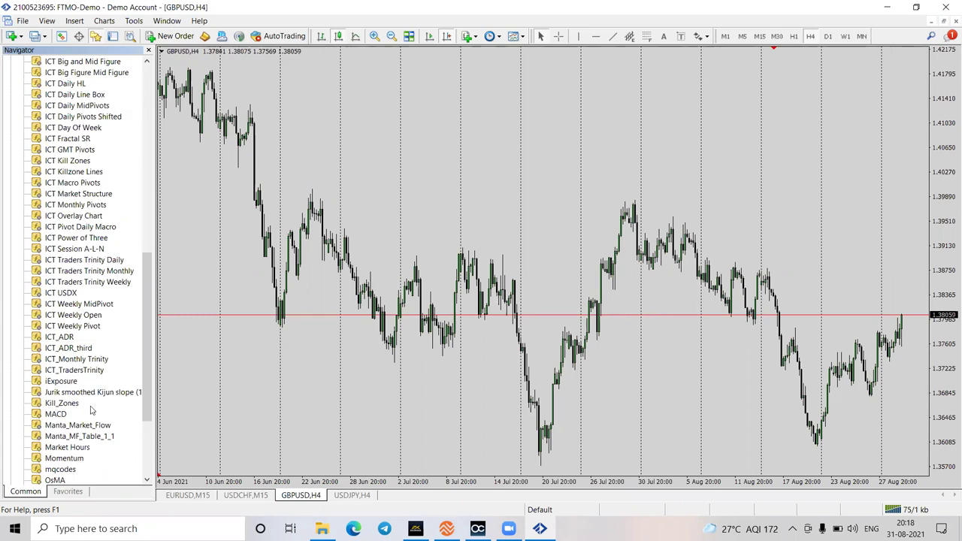
Add the Jurik smoothed Kijun slope (1) indicator to the GBPUSD H4 chart and go through its settings.
click(75, 392)
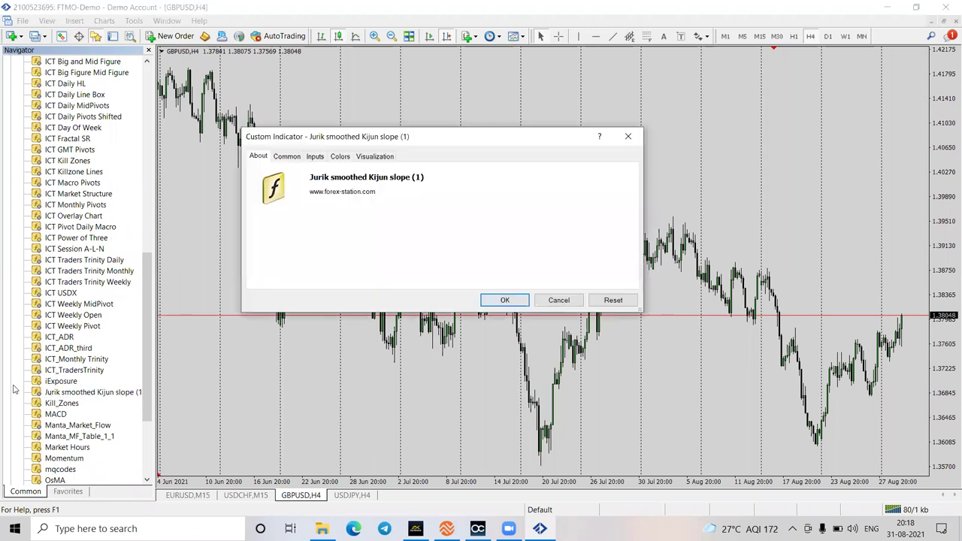
key(Escape)
drag(73, 394, 467, 233)
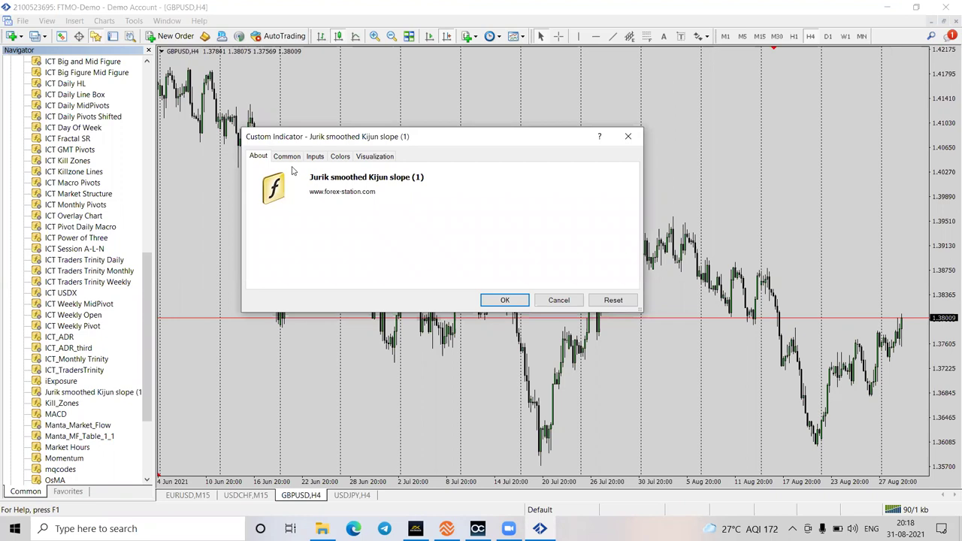
click(293, 159)
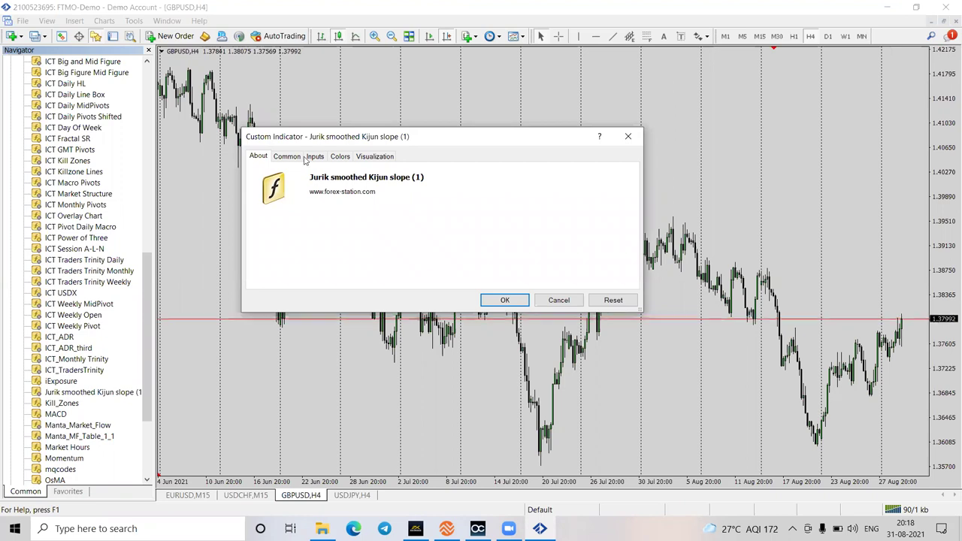